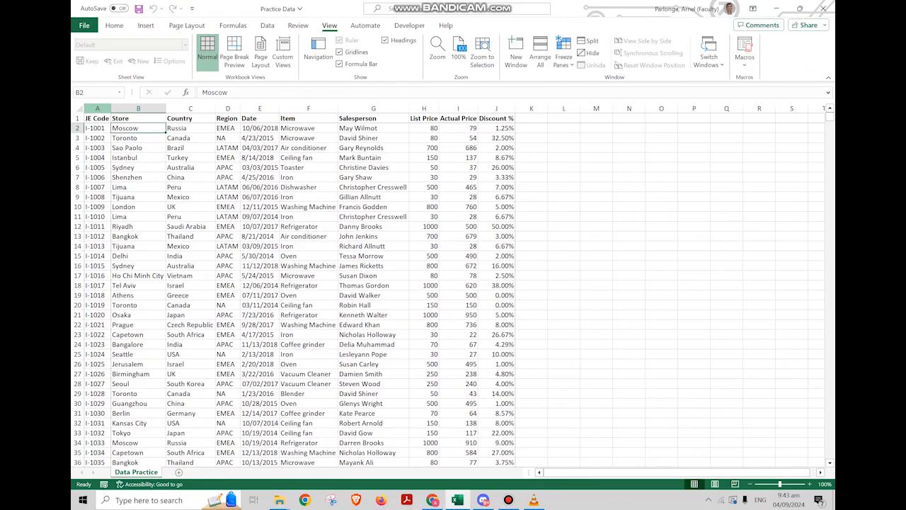
# Examine the practice data table, especially the Salesperson column and its entries
pyautogui.moveTo(98, 108); pyautogui.dragTo(497, 108)
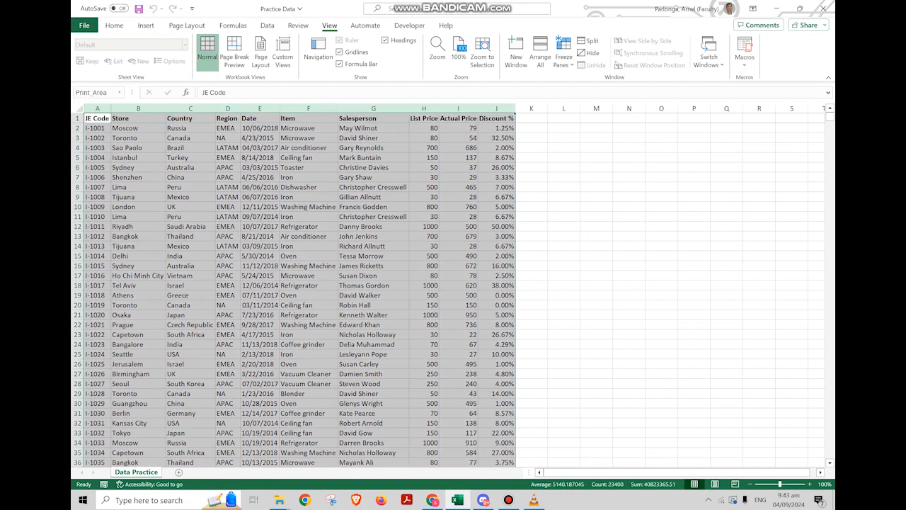
pyautogui.click(228, 177)
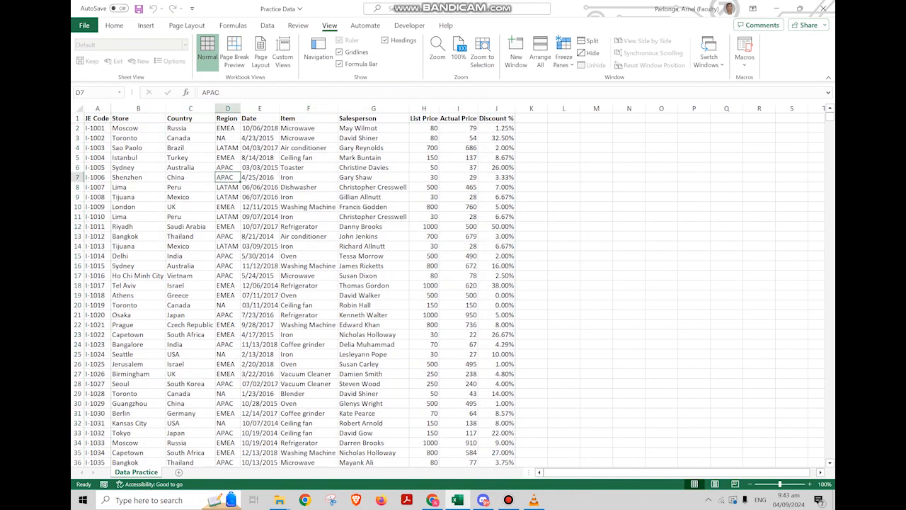
pyautogui.click(373, 168)
pyautogui.click(373, 138)
pyautogui.click(373, 109)
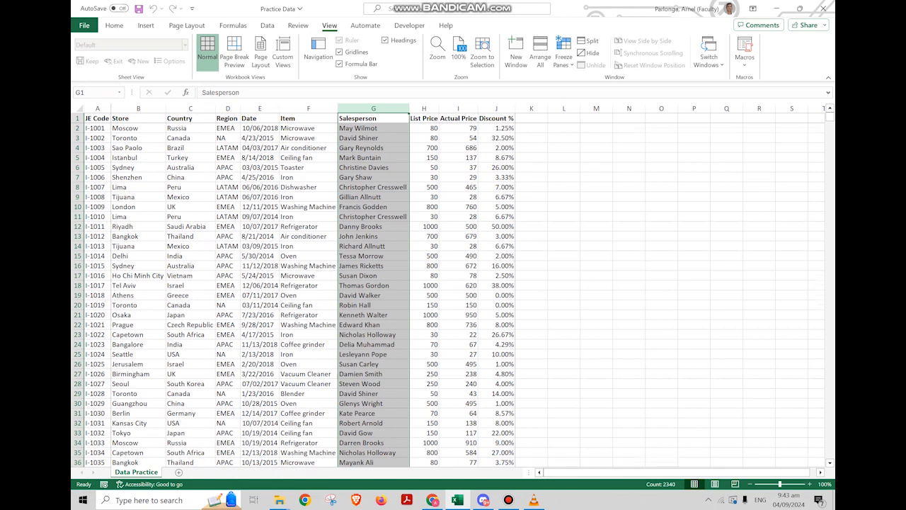
pyautogui.scroll(-20, 453, 283)
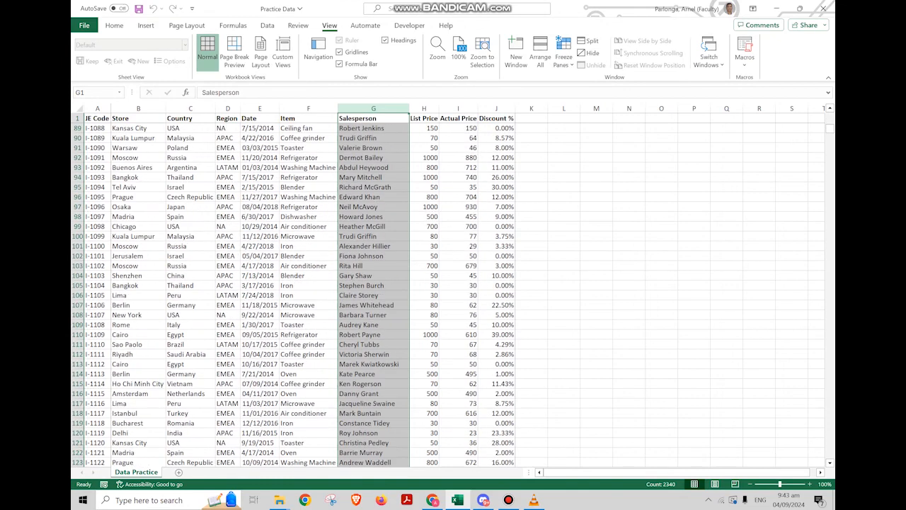
pyautogui.scroll(-20, 453, 283)
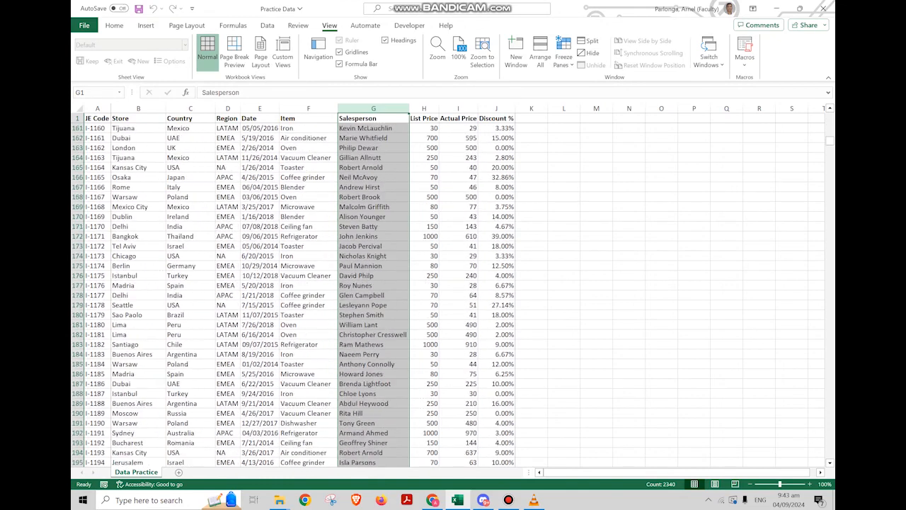
pyautogui.scroll(20, 453, 283)
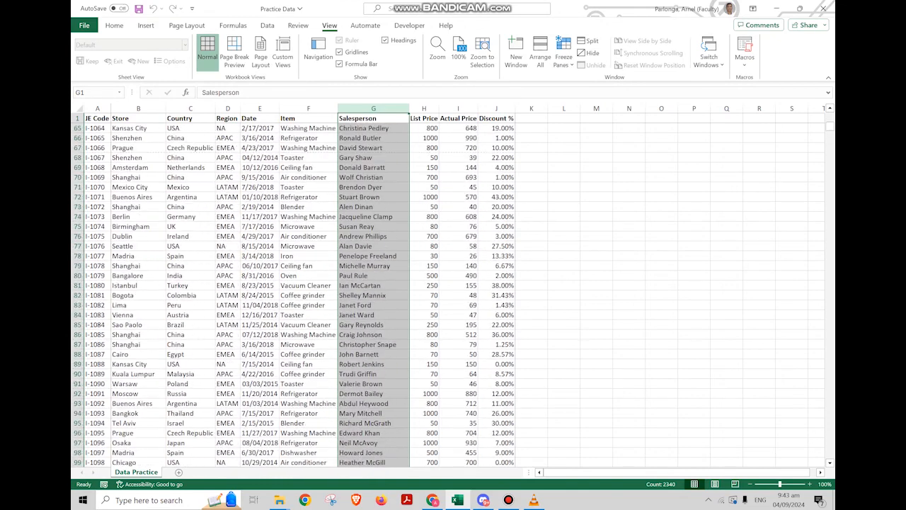
pyautogui.scroll(20, 453, 284)
pyautogui.click(373, 168)
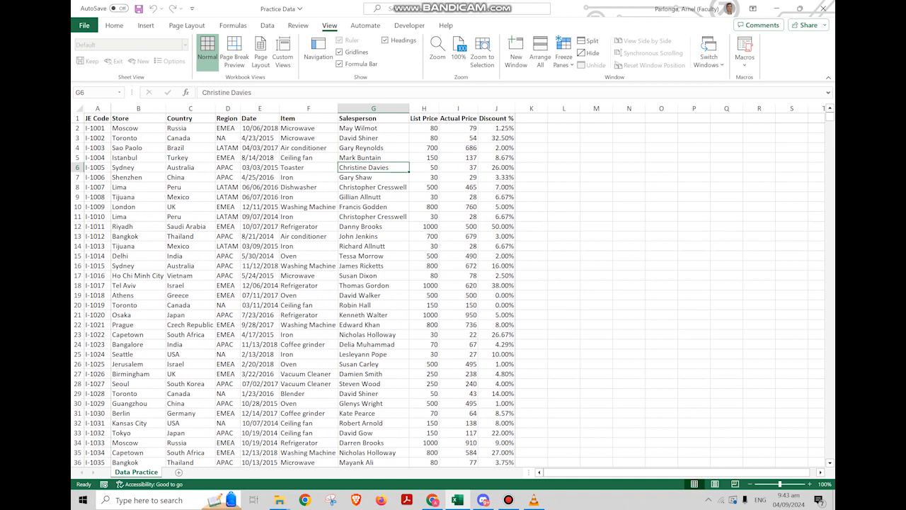
pyautogui.press('Up')
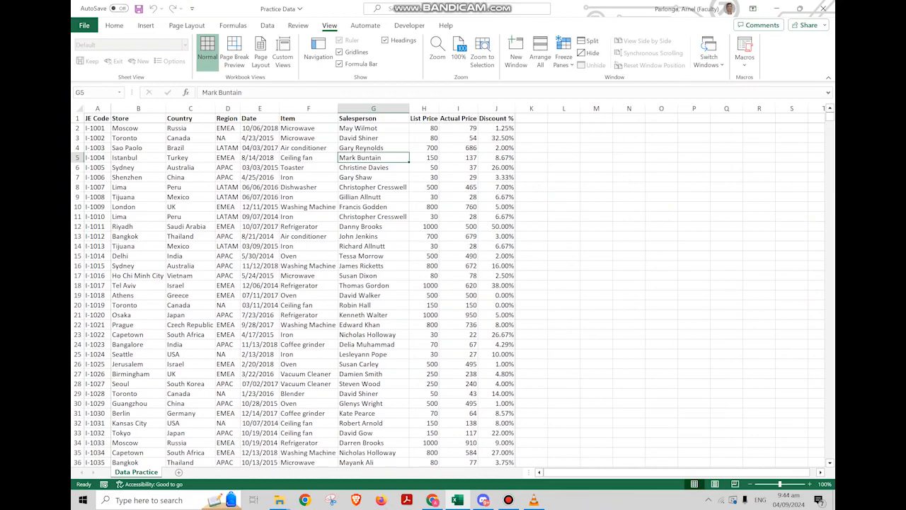
# Add a new worksheet and rename it text to column
pyautogui.click(178, 471)
pyautogui.doubleClick(176, 471)
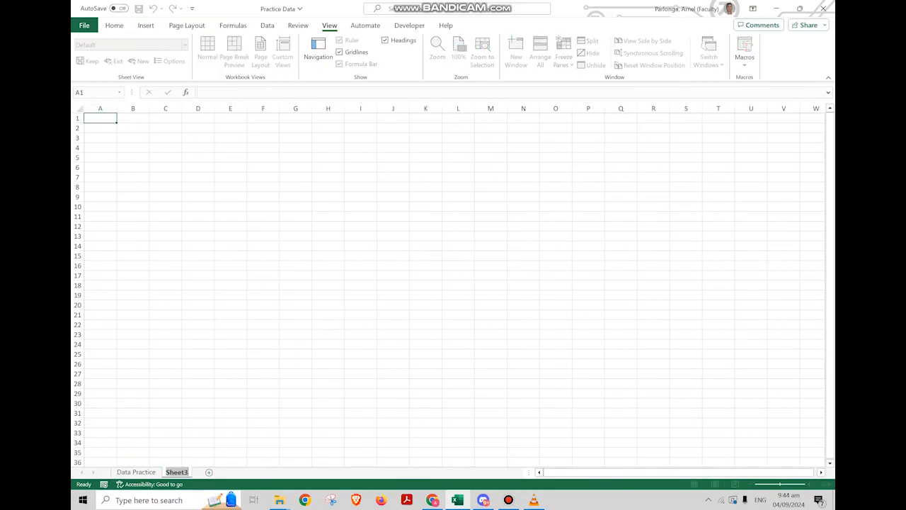
pyautogui.write('text to column')
pyautogui.press('Return')
# Copy the Salesperson column from Data Practice into column A of the text to column sheet
pyautogui.hotkey('ctrl', 'pageup')
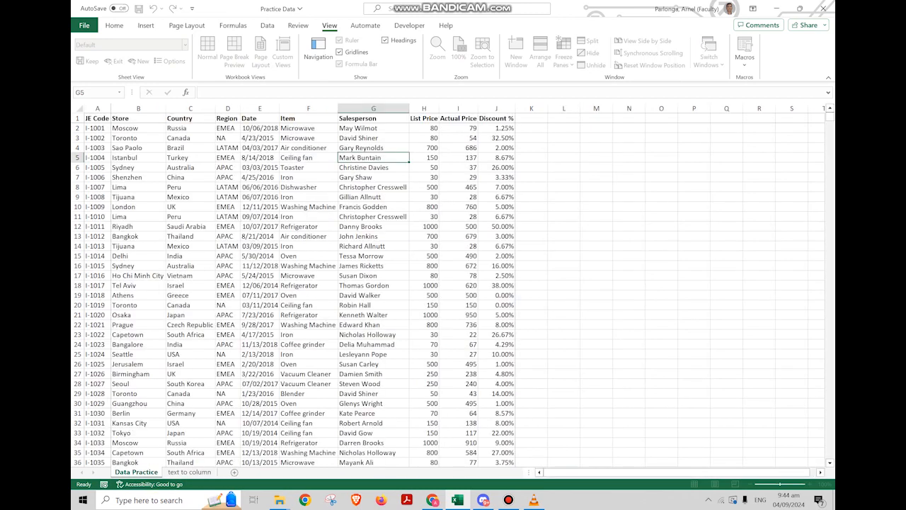
pyautogui.click(373, 109)
pyautogui.hotkey('ctrl', 'c')
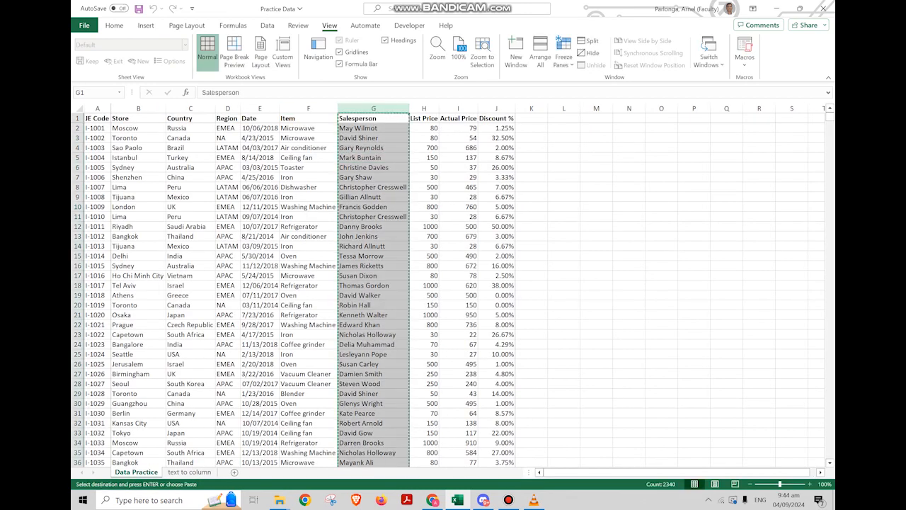
pyautogui.click(190, 471)
pyautogui.hotkey('ctrl', 'v')
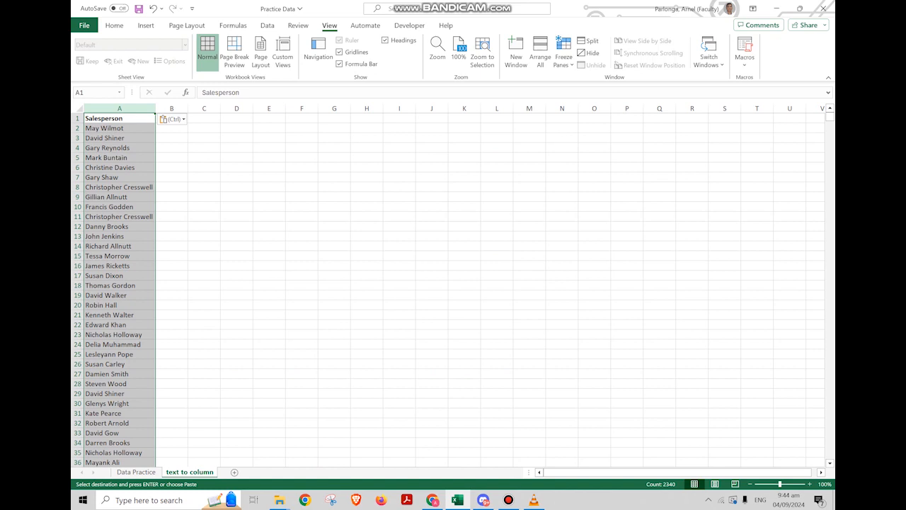
# Select column A and start Text to Columns with the Delimited data type
pyautogui.click(237, 177)
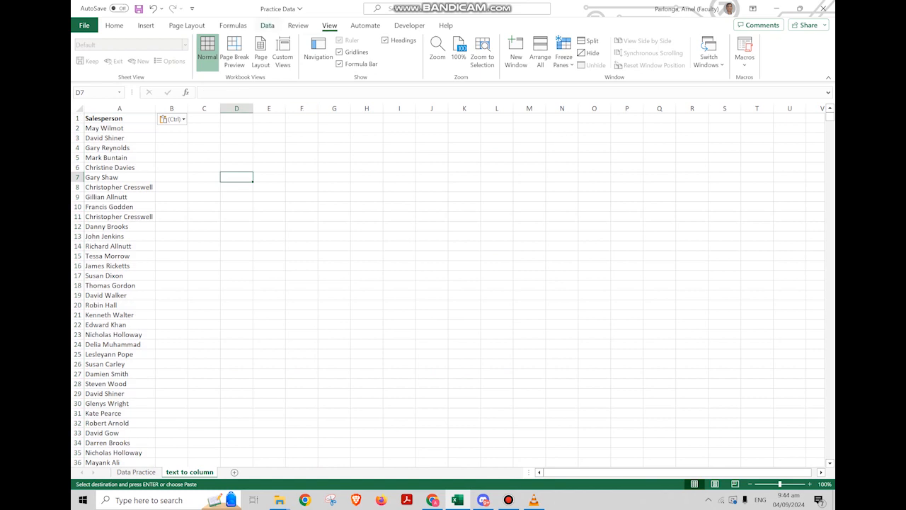
pyautogui.click(267, 24)
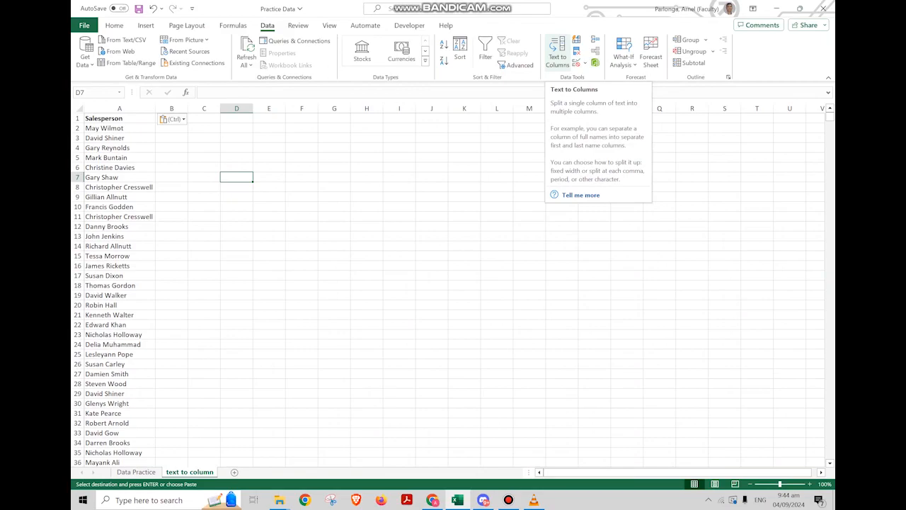
pyautogui.click(269, 197)
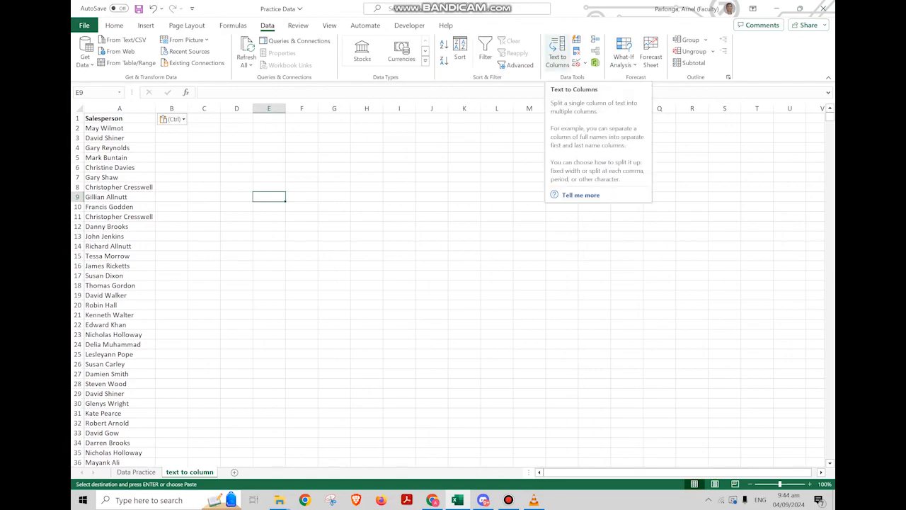
pyautogui.click(119, 108)
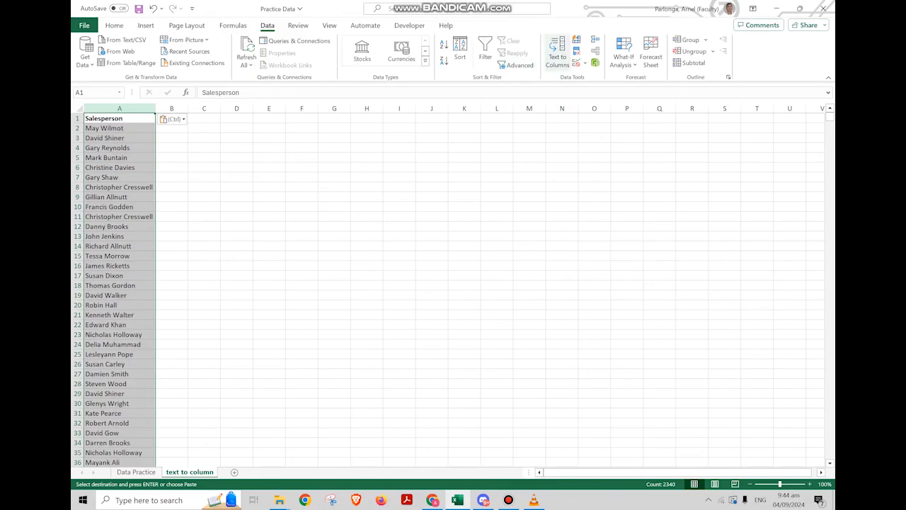
pyautogui.click(558, 55)
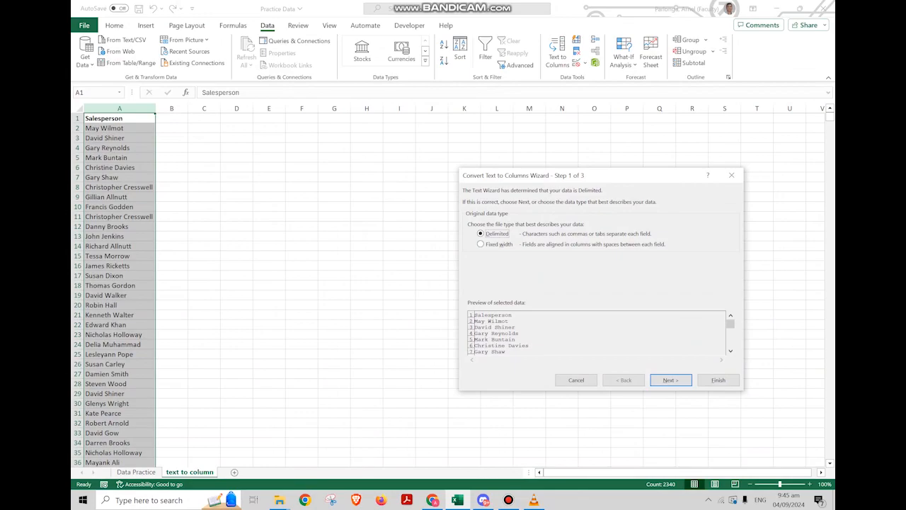
pyautogui.press('Return')
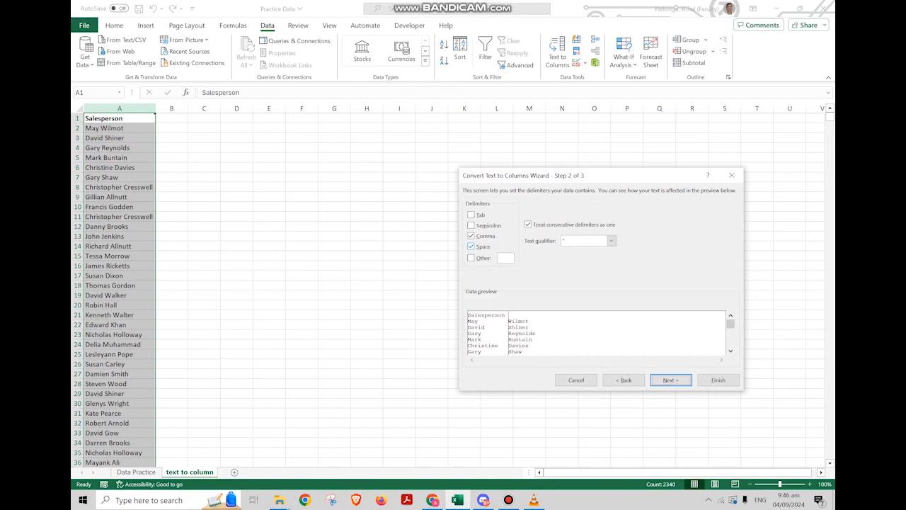
# Set Space as the only delimiter, treating consecutive delimiters as one, and continue the wizard
pyautogui.click(472, 236)
pyautogui.click(472, 215)
pyautogui.click(472, 225)
pyautogui.click(471, 236)
pyautogui.click(471, 258)
pyautogui.click(472, 258)
pyautogui.click(471, 236)
pyautogui.click(472, 225)
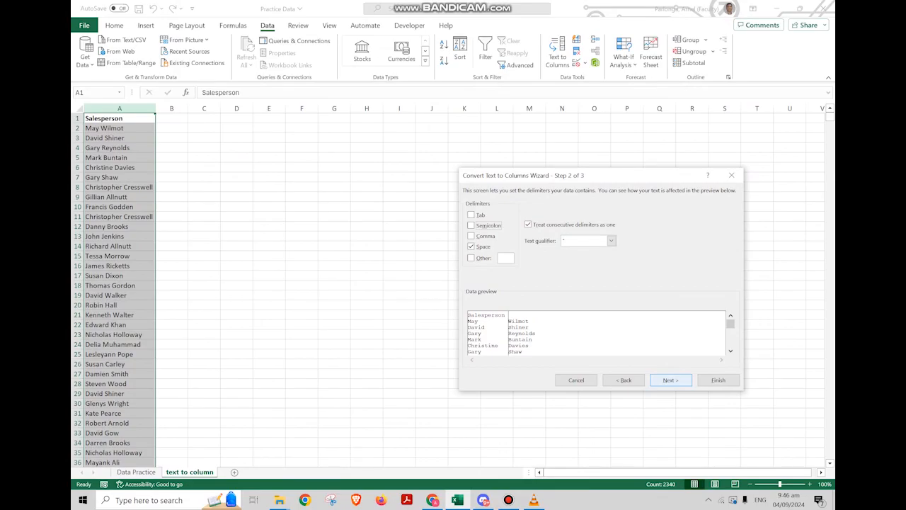
pyautogui.press('Return')
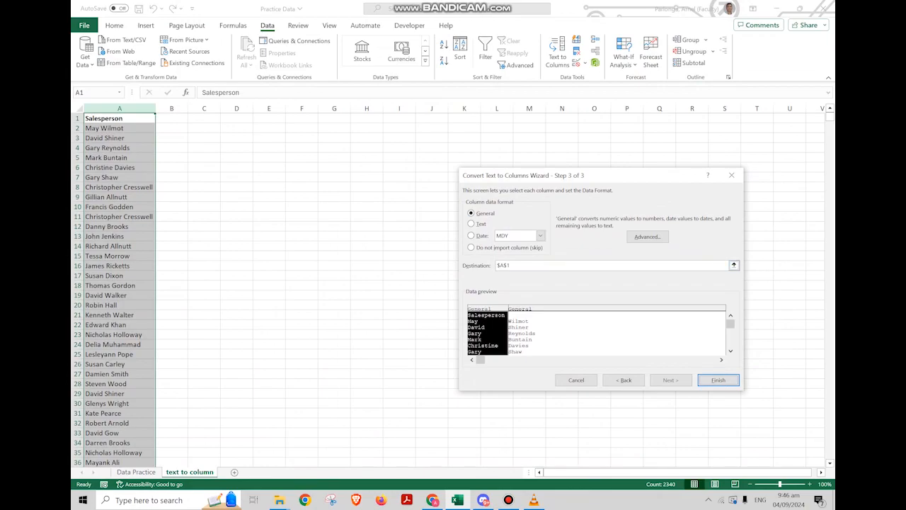
# Finish the split with the General column data format
pyautogui.moveTo(494, 177); pyautogui.dragTo(409, 157)
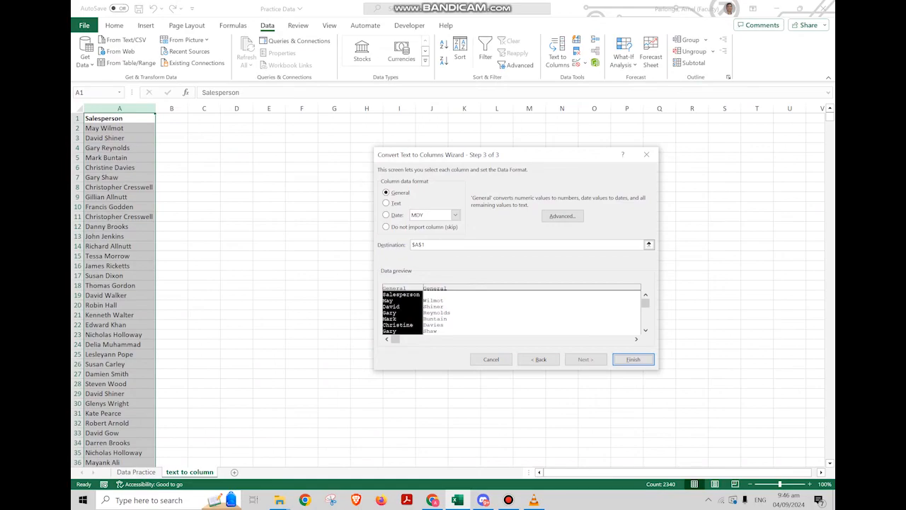
pyautogui.click(387, 203)
pyautogui.click(386, 227)
pyautogui.click(387, 193)
pyautogui.press('Return')
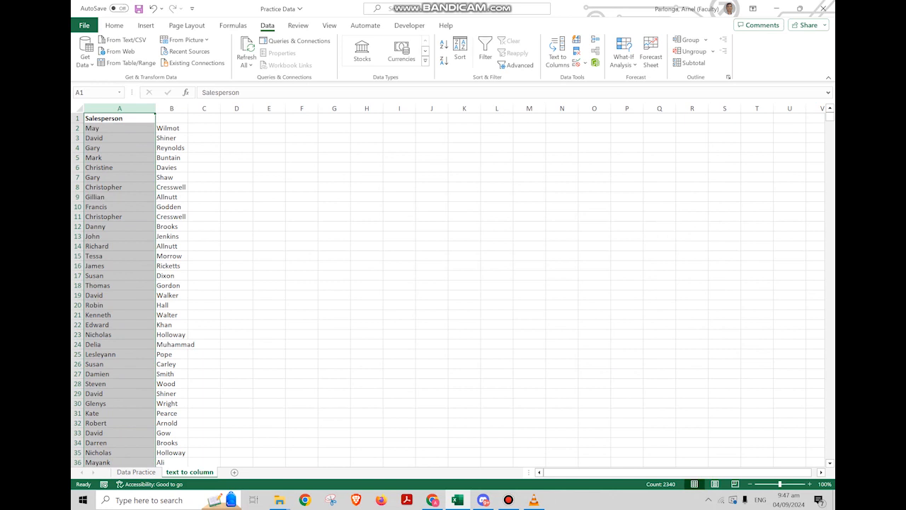
# Rename the column A and B headers to First Name and Last Name
pyautogui.click(171, 138)
pyautogui.moveTo(148, 129); pyautogui.dragTo(151, 451)
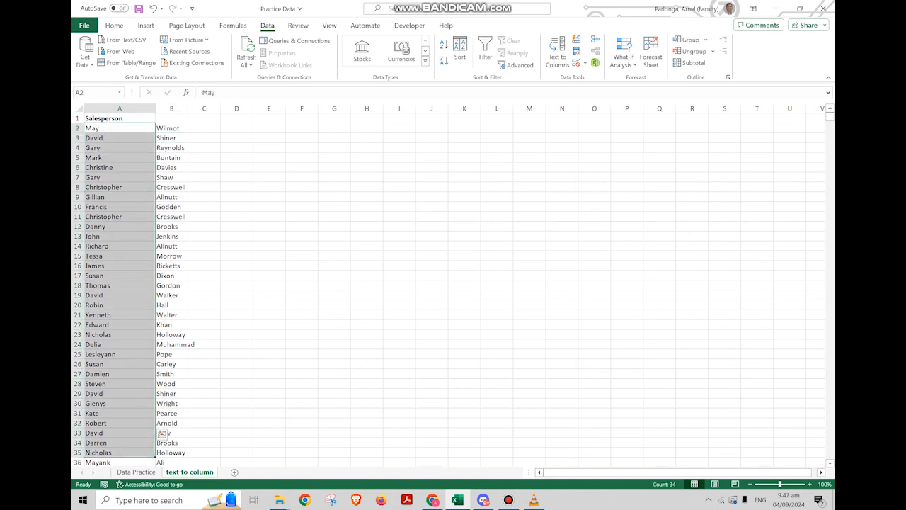
pyautogui.scroll(-20, 163, 431)
pyautogui.scroll(-20, 453, 287)
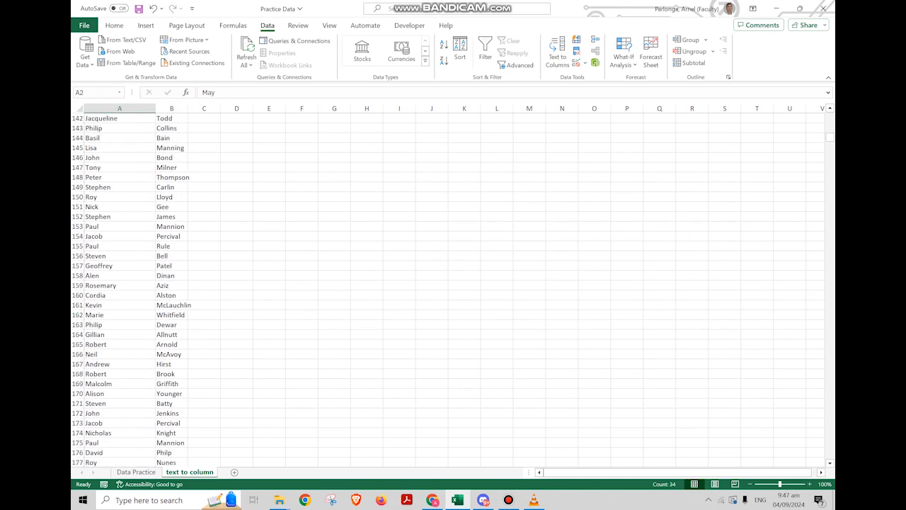
pyautogui.scroll(20, 454, 287)
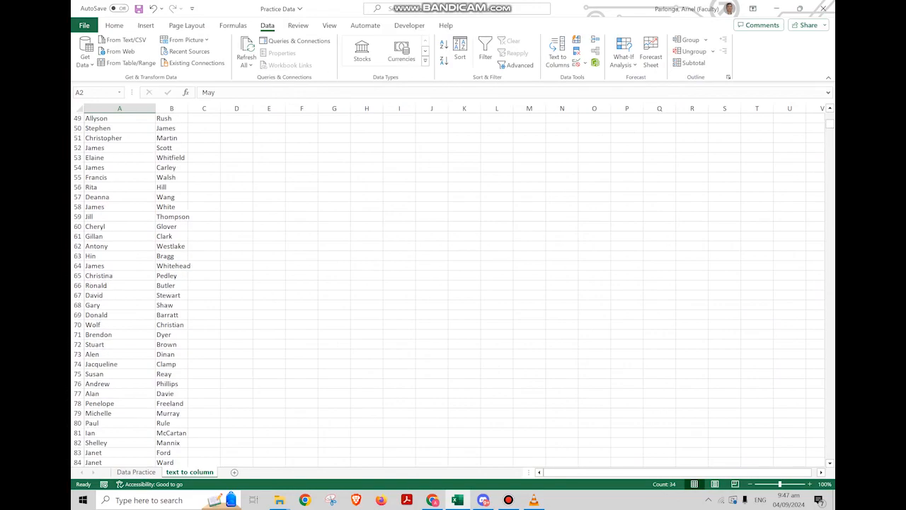
pyautogui.moveTo(126, 186); pyautogui.dragTo(126, 178)
pyautogui.click(120, 119)
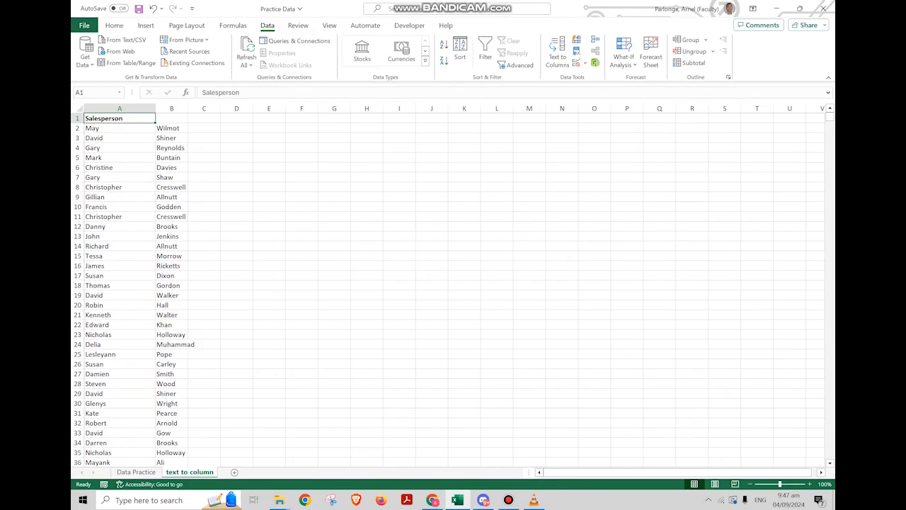
pyautogui.write('First Name')
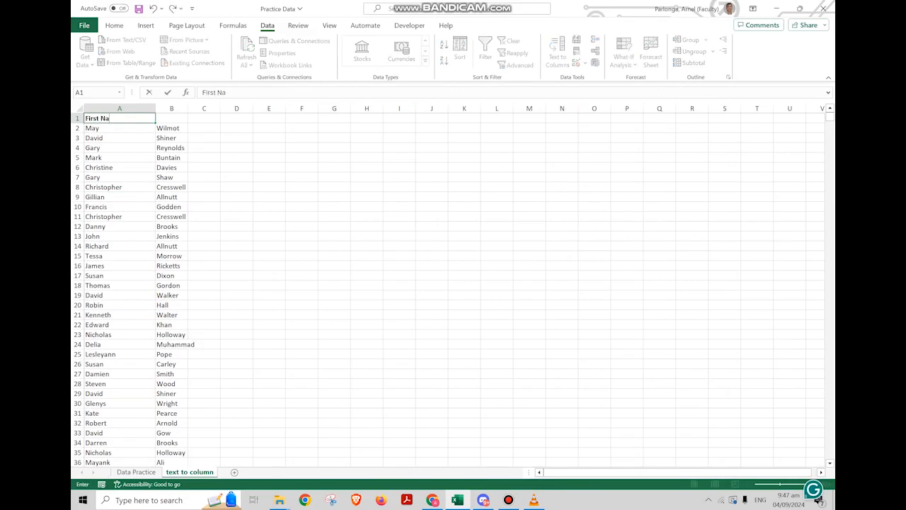
pyautogui.press('Tab')
pyautogui.write('Last')
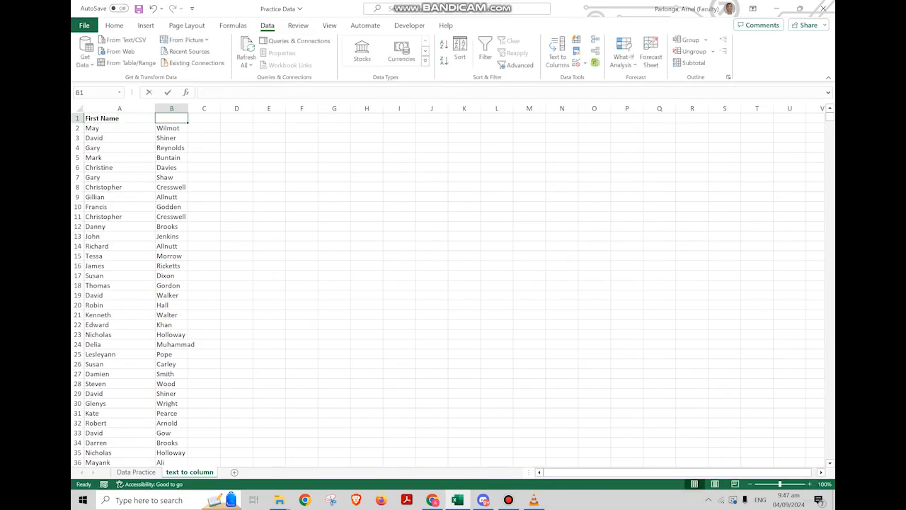
pyautogui.write(' Nam')
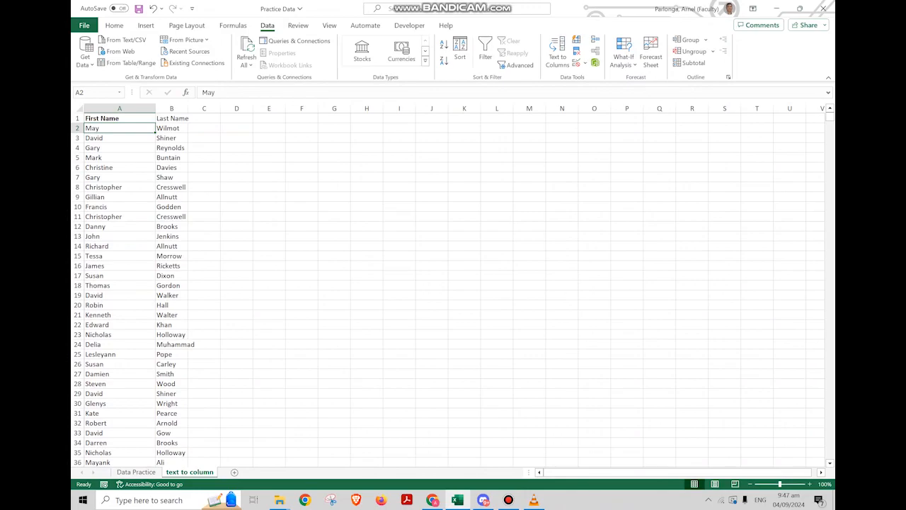
pyautogui.write('e')
pyautogui.hotkey('ctrl', 'Return')
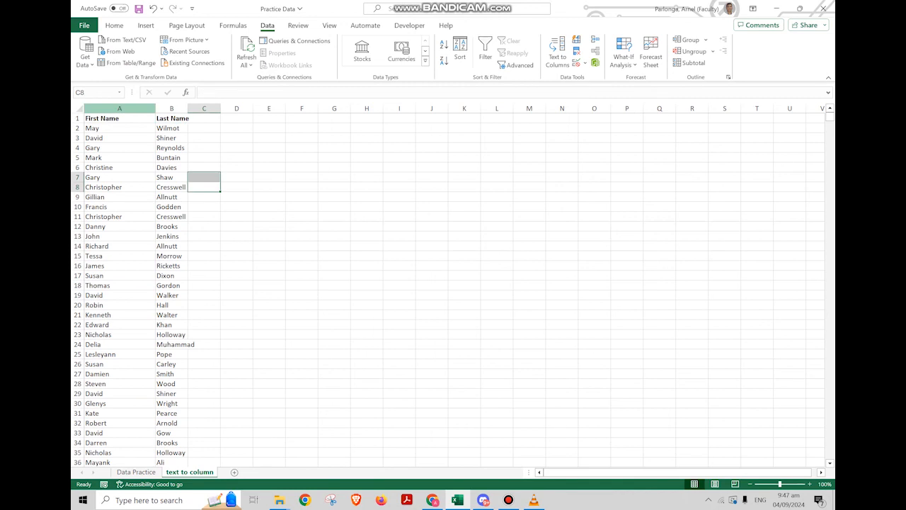
# Autofit the widths of the First Name and Last Name columns
pyautogui.moveTo(119, 108); pyautogui.dragTo(182, 108)
pyautogui.doubleClick(189, 107)
pyautogui.click(219, 246)
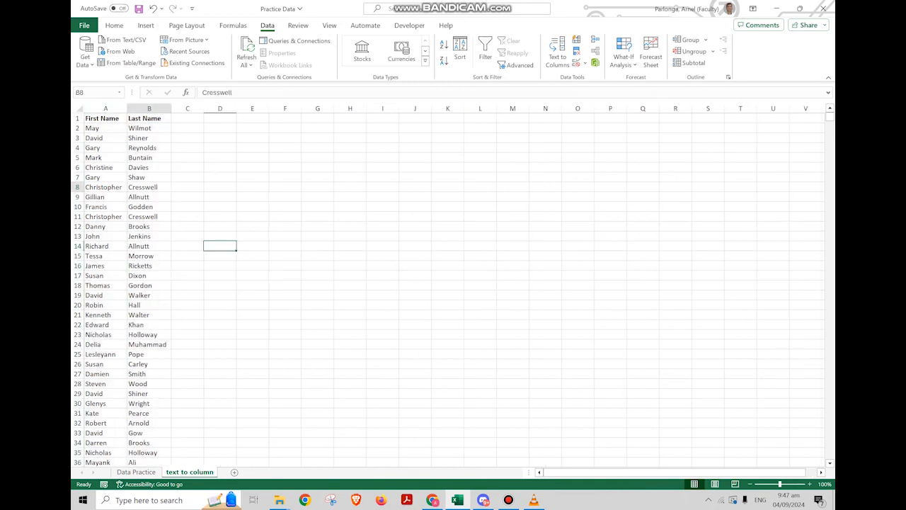
pyautogui.moveTo(95, 147); pyautogui.dragTo(147, 305)
pyautogui.click(317, 316)
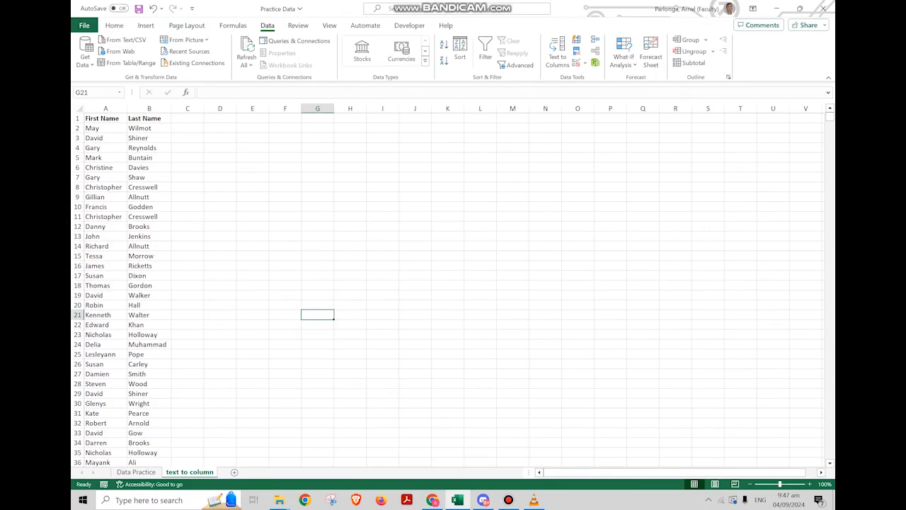
pyautogui.click(220, 188)
# In C2, enter =CONCATENATE(B2,", ",A2) to combine last name, comma and first name
pyautogui.click(187, 128)
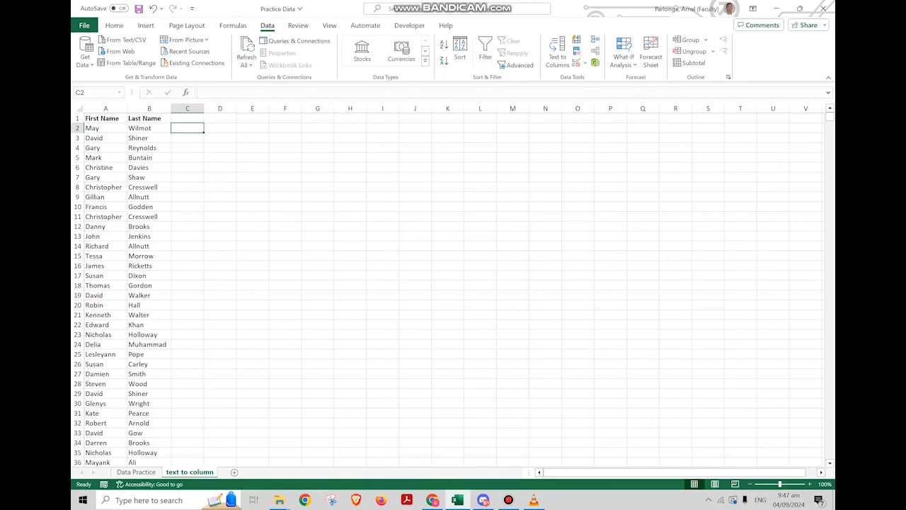
pyautogui.write('=')
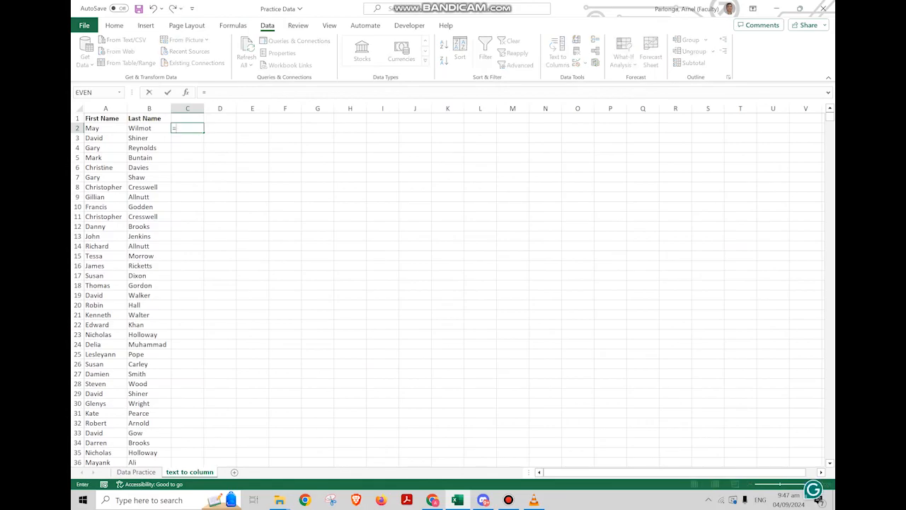
pyautogui.write('concate')
pyautogui.press('Tab')
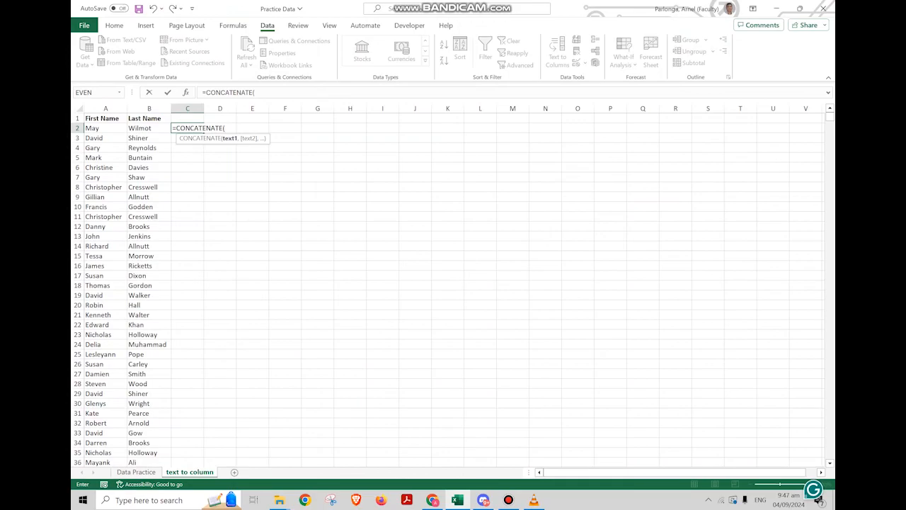
pyautogui.press('Left')
pyautogui.write(',')
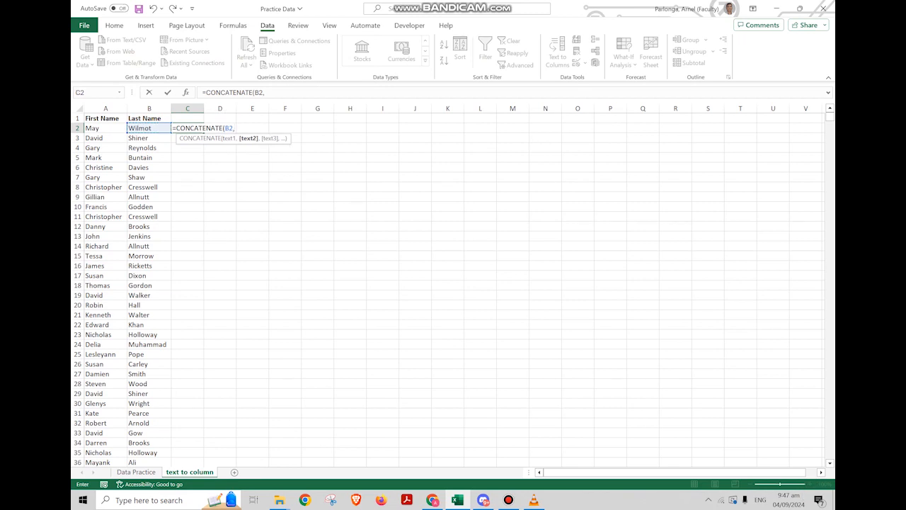
pyautogui.write('", ",')
pyautogui.press('Left')
pyautogui.press('Left')
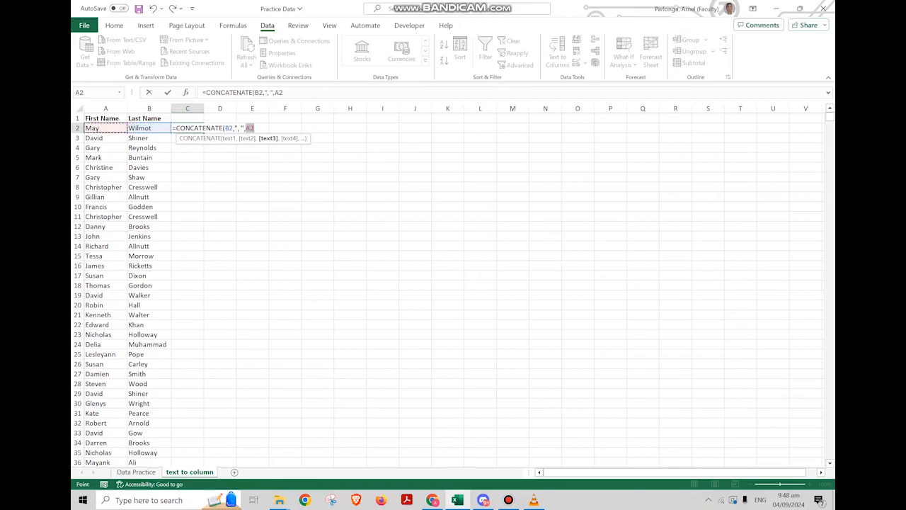
pyautogui.press('Right')
pyautogui.press('Left')
pyautogui.write(')')
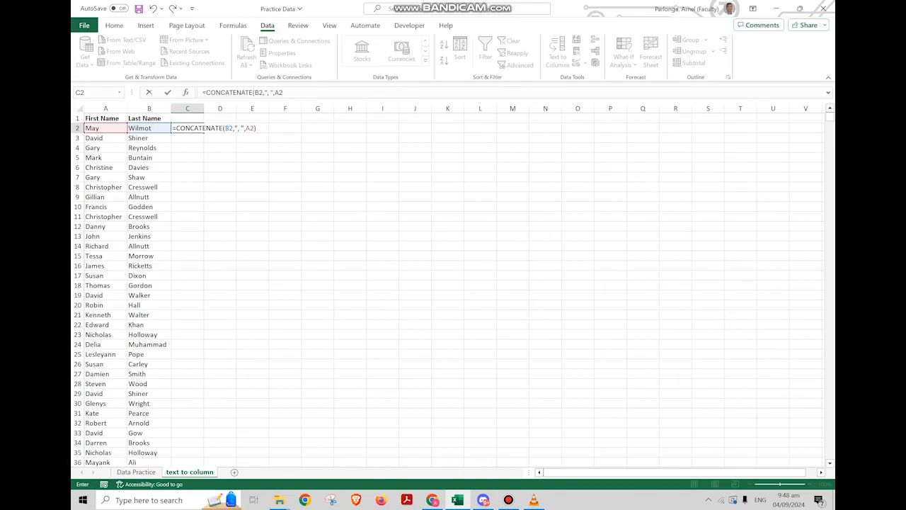
pyautogui.press('Return')
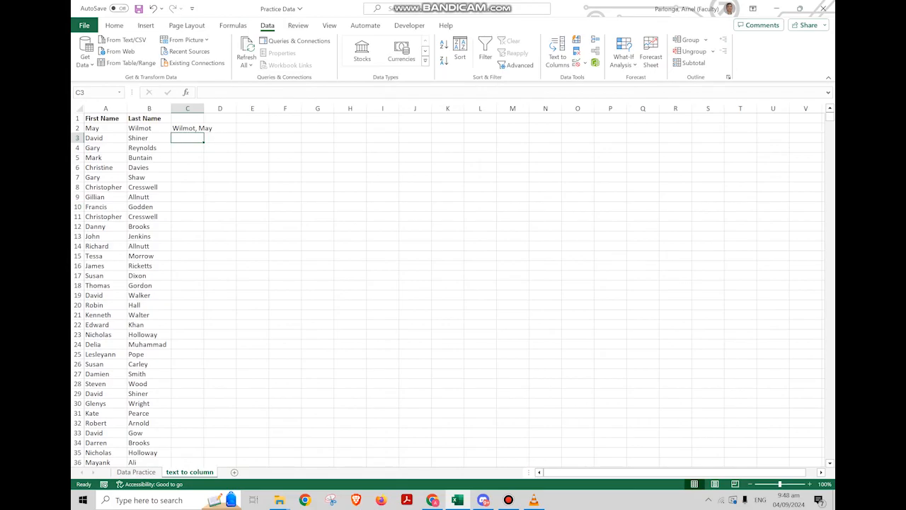
# Autofit column C and fill the CONCATENATE formula down through all name rows
pyautogui.click(188, 128)
pyautogui.doubleClick(204, 108)
pyautogui.moveTo(193, 187); pyautogui.dragTo(193, 178)
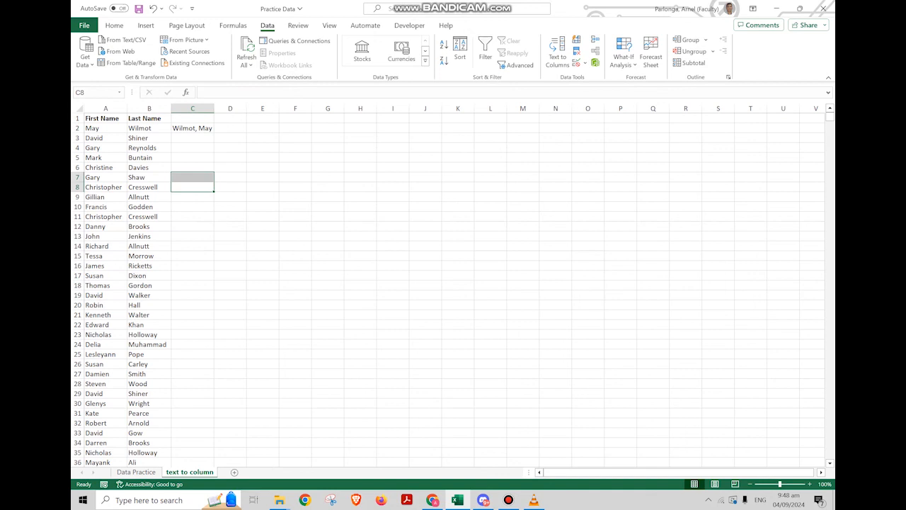
pyautogui.click(192, 128)
pyautogui.click(192, 207)
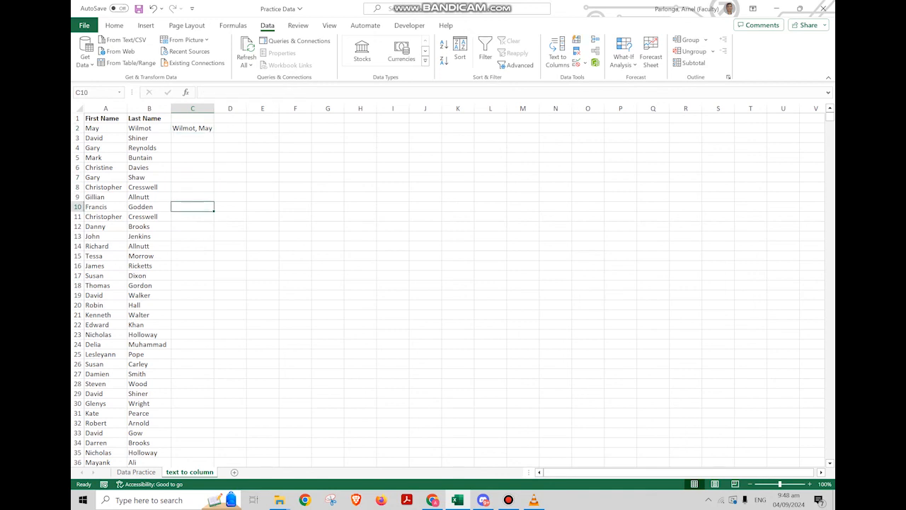
pyautogui.click(193, 128)
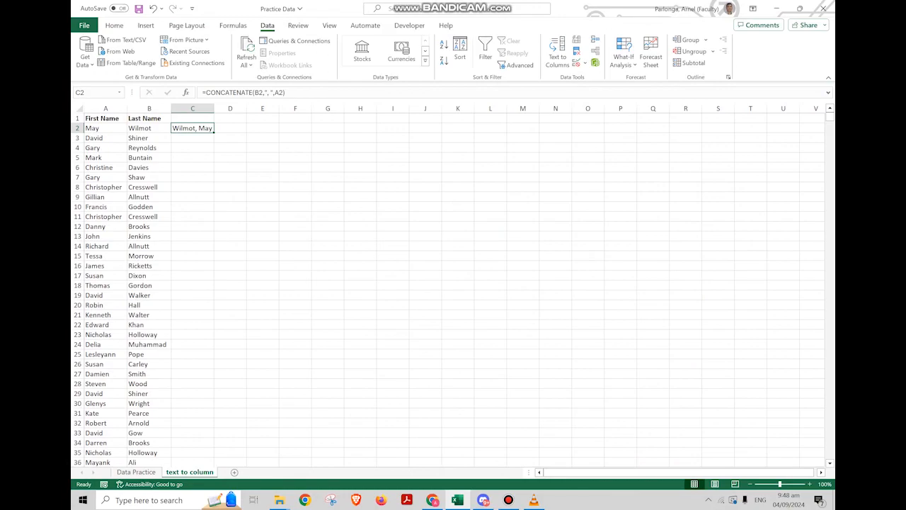
pyautogui.doubleClick(214, 133)
pyautogui.scroll(-12, 454, 283)
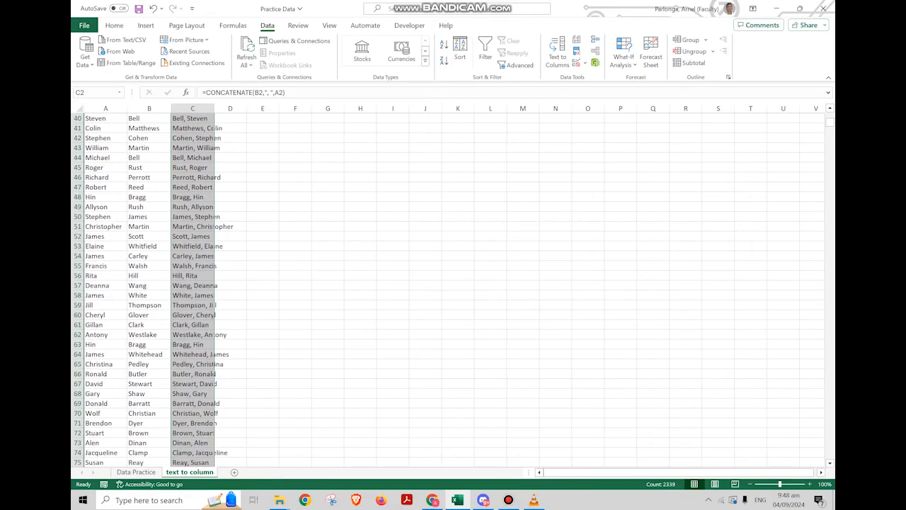
pyautogui.scroll(12, 453, 284)
pyautogui.click(193, 128)
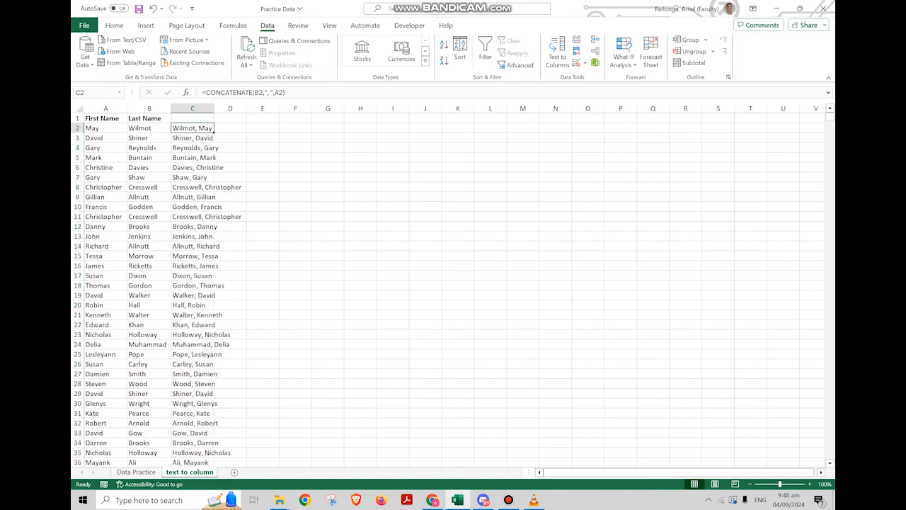
# Widen column C, then copy the combined names and paste them back over themselves as values only
pyautogui.doubleClick(214, 108)
pyautogui.click(207, 265)
pyautogui.click(208, 187)
pyautogui.click(192, 128)
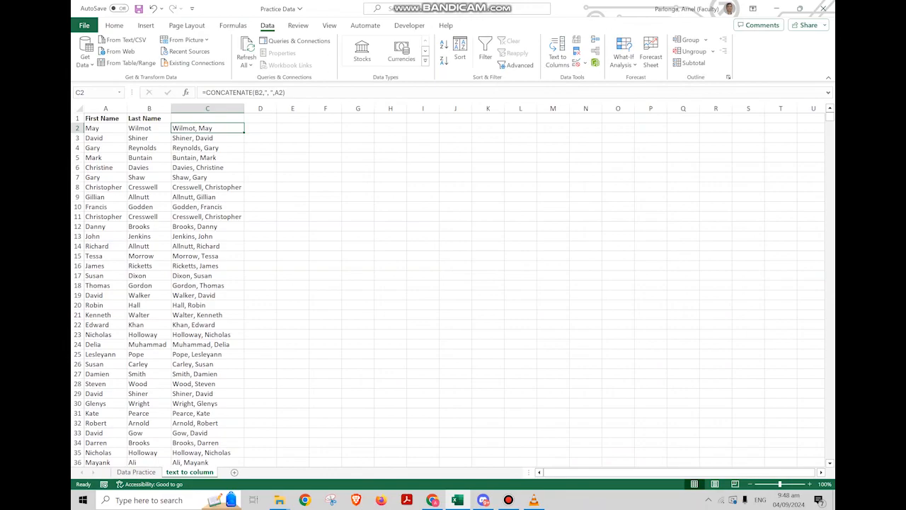
pyautogui.hotkey('ctrl', 'c')
pyautogui.hotkey('ctrl', 'shift', 'Down')
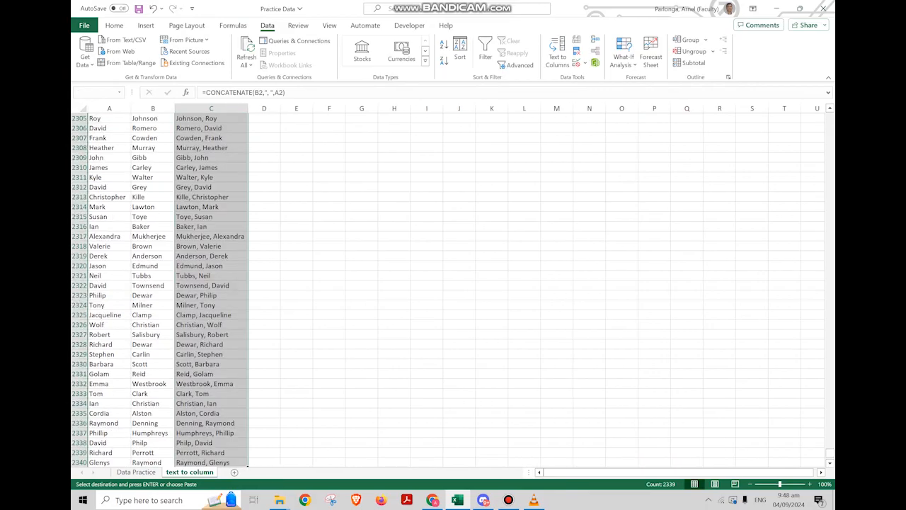
pyautogui.hotkey('ctrl', 'c')
pyautogui.hotkey('ctrl', 'shift', 'v')
pyautogui.press('Up')
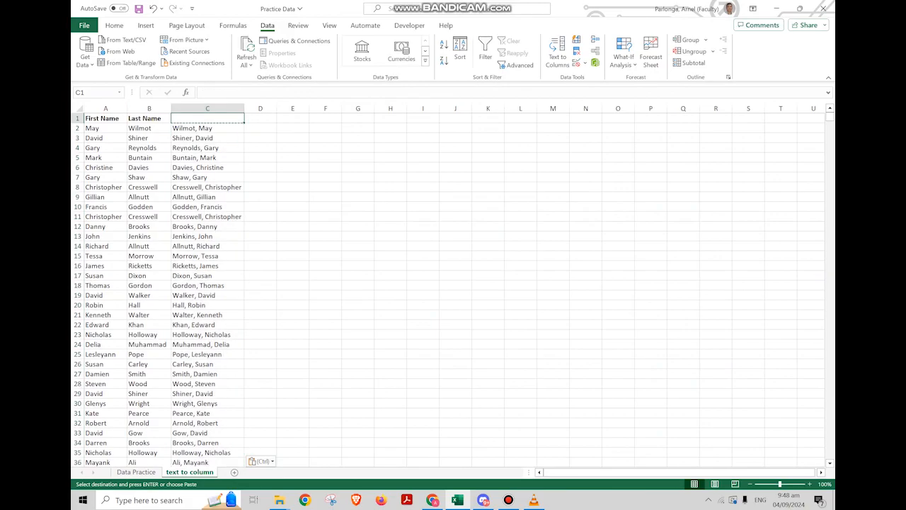
pyautogui.press('Down')
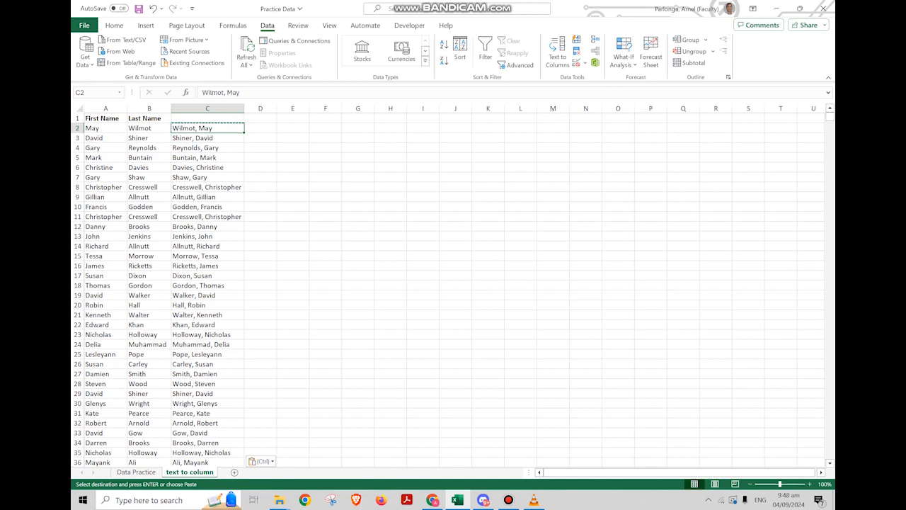
pyautogui.press('Right')
pyautogui.press('Left')
pyautogui.press('Right')
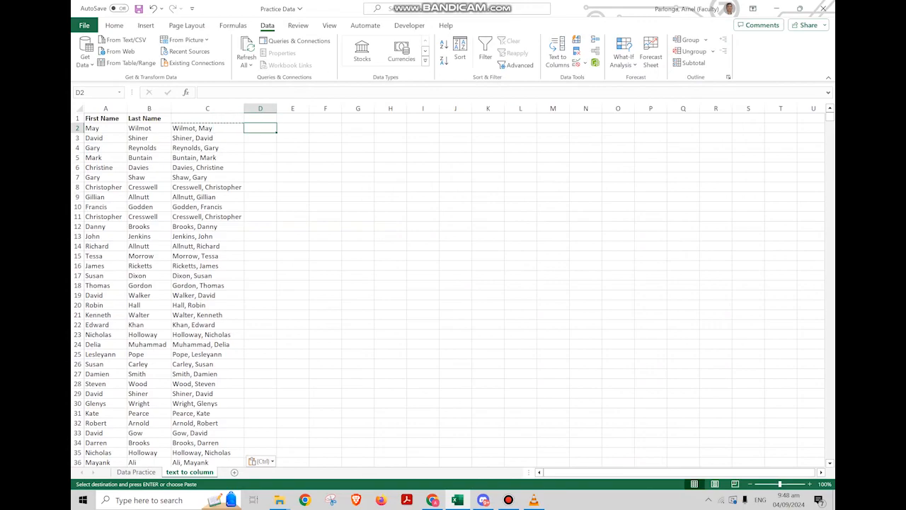
pyautogui.press('Left')
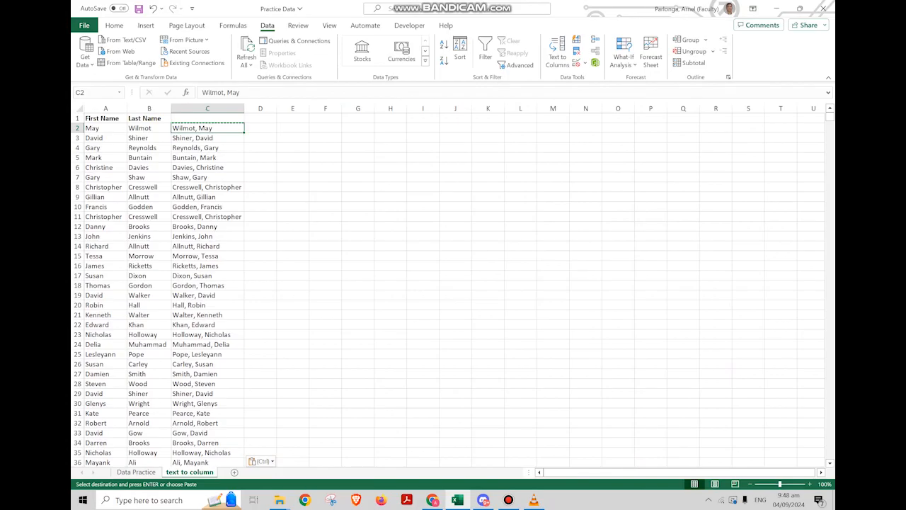
pyautogui.press('Right')
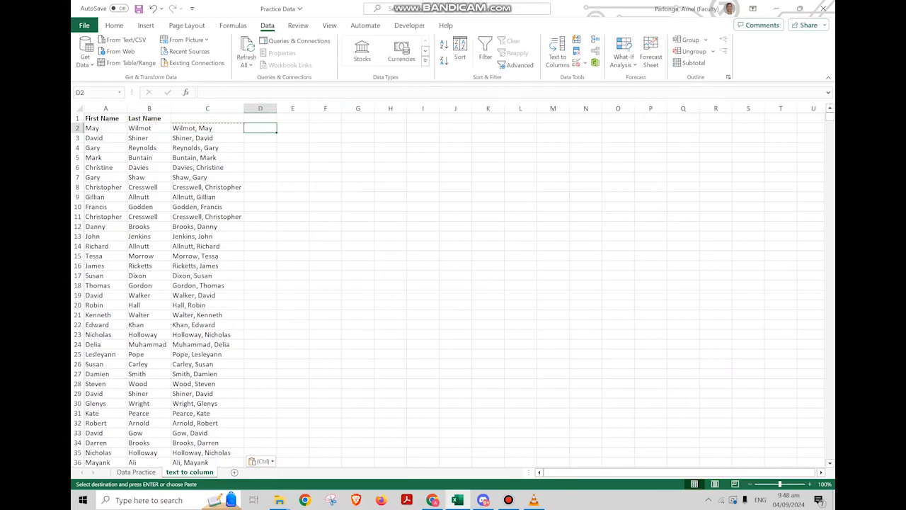
# Split column C with Text to Columns, delimited by Comma and Space, using General format
pyautogui.click(208, 108)
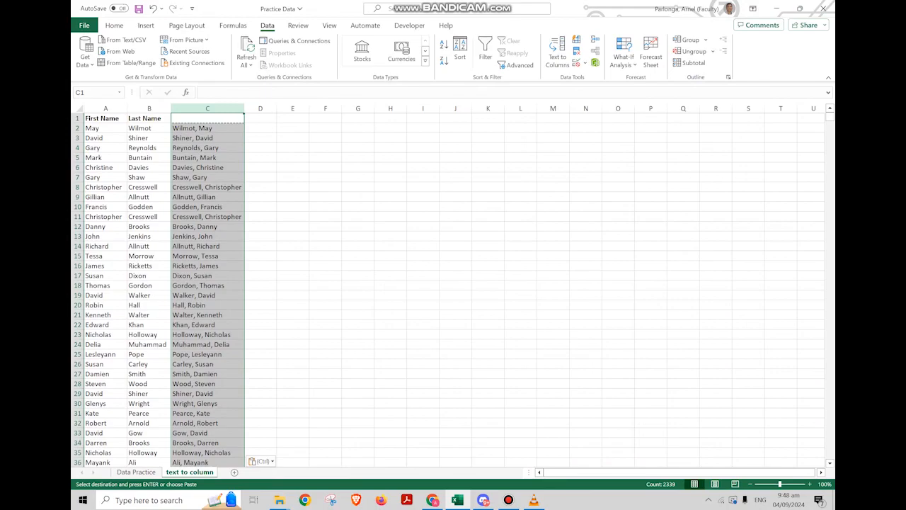
pyautogui.click(558, 55)
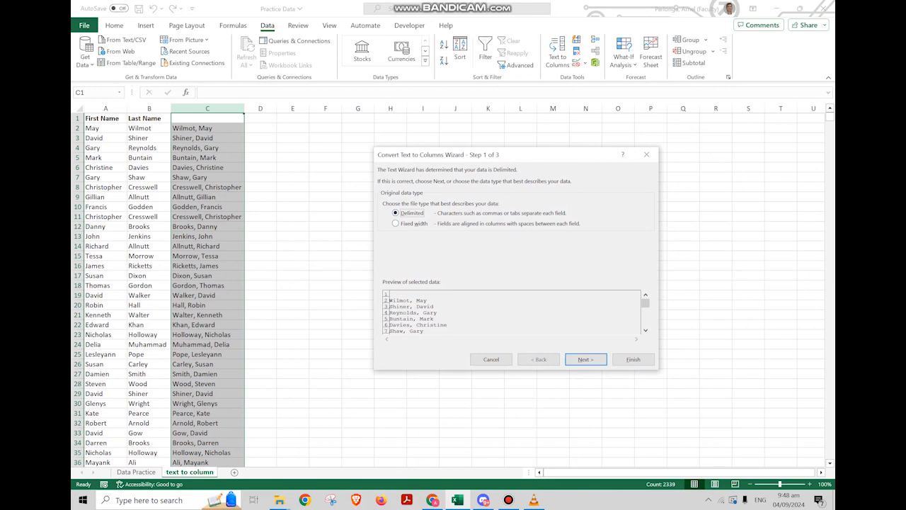
pyautogui.press('Return')
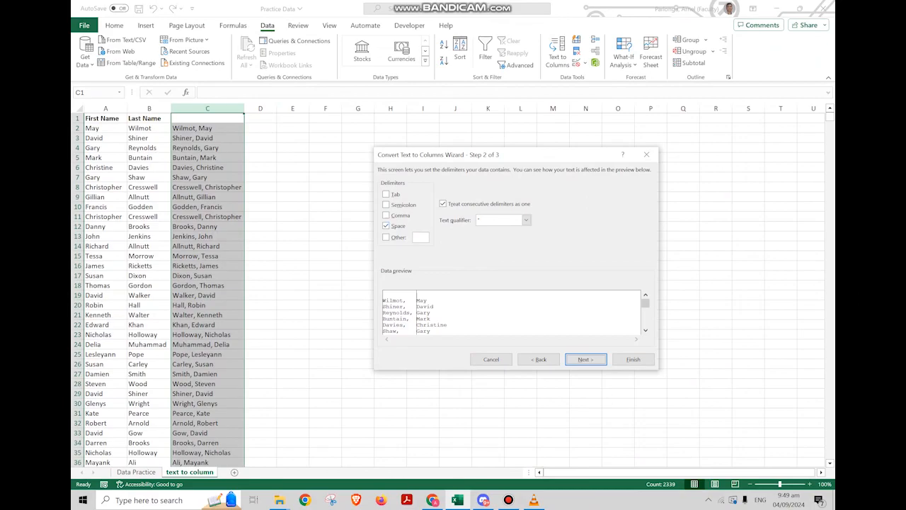
pyautogui.click(387, 215)
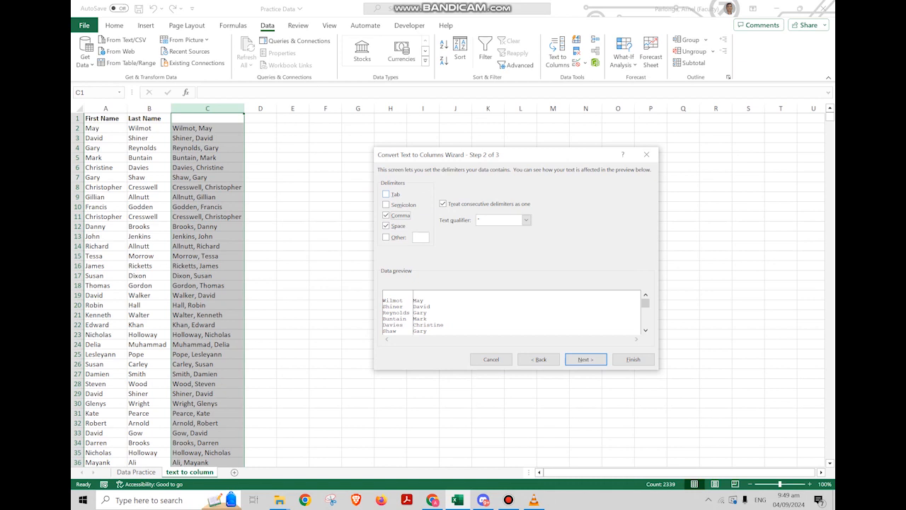
pyautogui.click(386, 205)
pyautogui.click(386, 194)
pyautogui.press('Return')
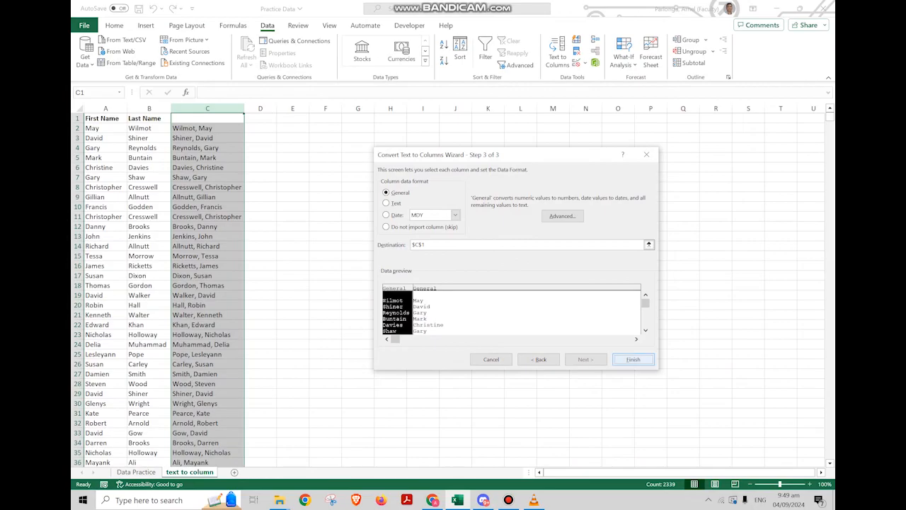
pyautogui.click(633, 360)
pyautogui.moveTo(261, 255); pyautogui.dragTo(260, 248)
pyautogui.moveTo(212, 177); pyautogui.dragTo(212, 169)
pyautogui.click(207, 138)
pyautogui.moveTo(208, 129); pyautogui.dragTo(293, 315)
pyautogui.click(292, 324)
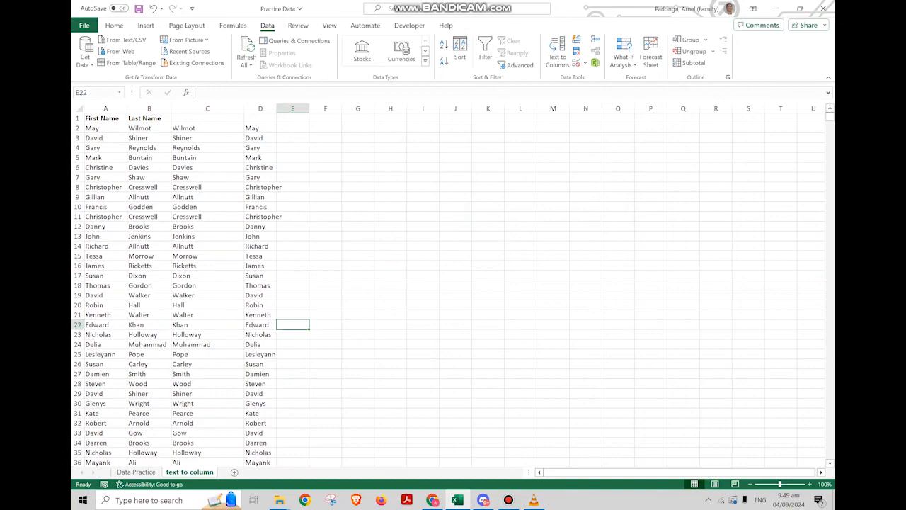
# Title the C and D headers Last Name and First Name and make both bold
pyautogui.click(207, 118)
pyautogui.write('Last')
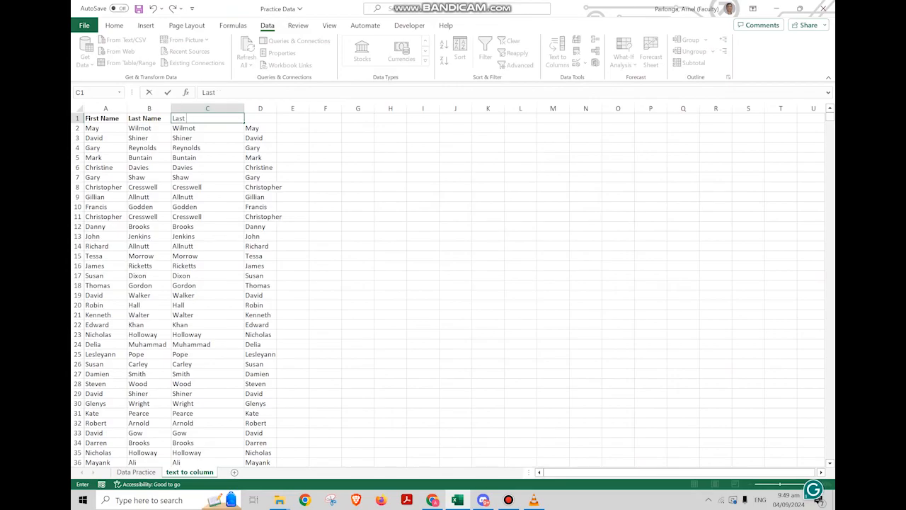
pyautogui.write(' Name')
pyautogui.press('Tab')
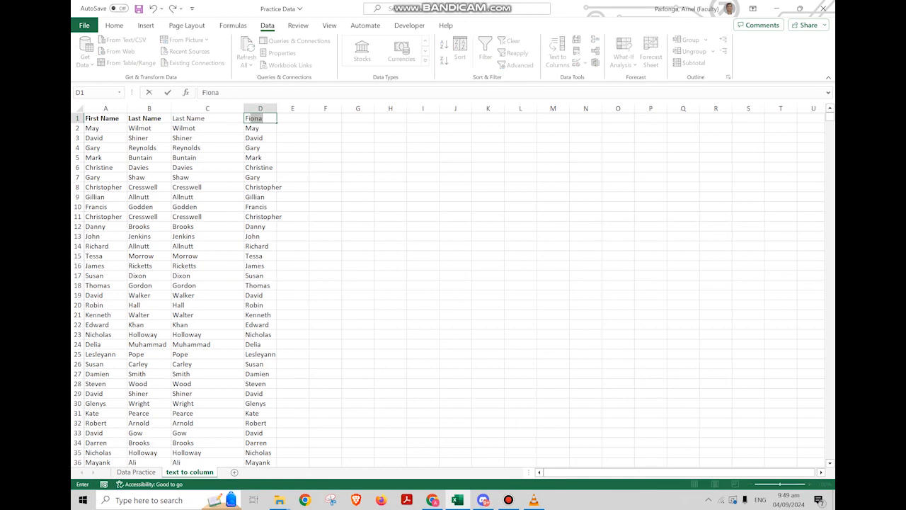
pyautogui.write('First Name')
pyautogui.press('Return')
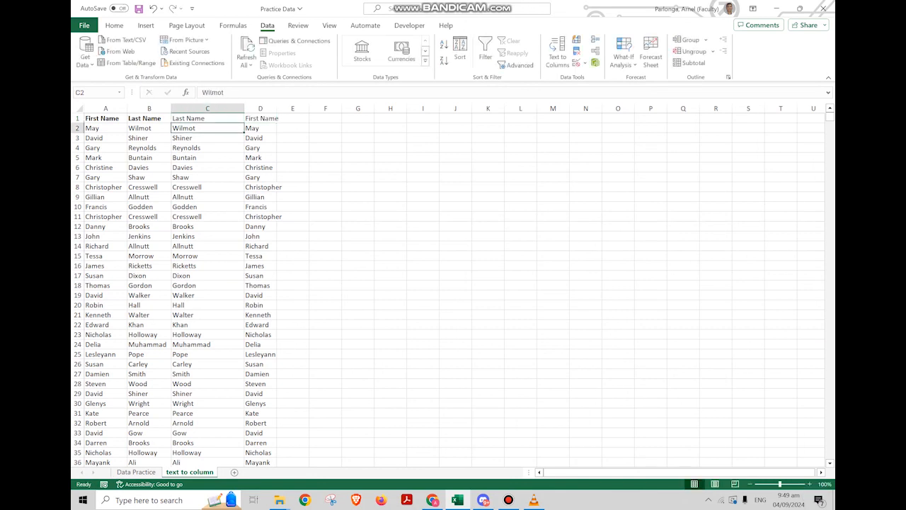
pyautogui.moveTo(198, 118); pyautogui.dragTo(277, 118)
pyautogui.hotkey('ctrl', 'b')
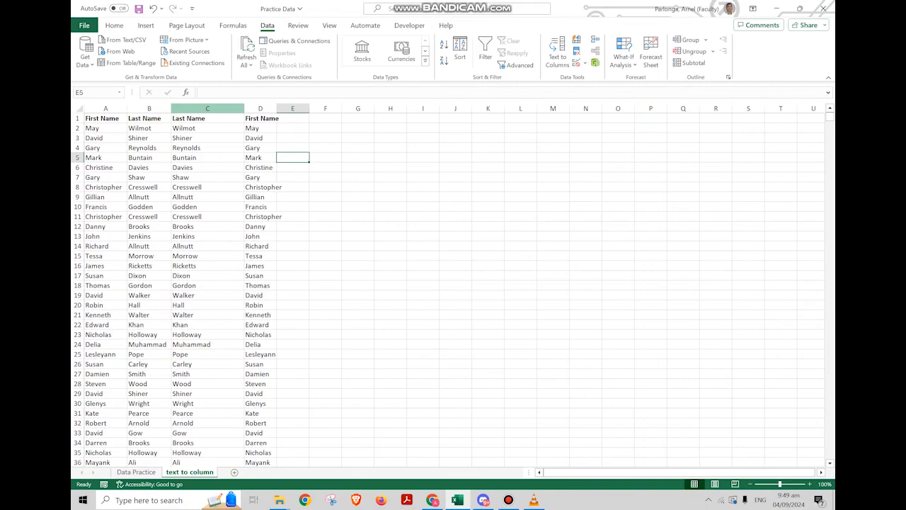
# Autofit the widths of columns C and D
pyautogui.moveTo(208, 108); pyautogui.dragTo(260, 108)
pyautogui.doubleClick(277, 109)
pyautogui.click(307, 206)
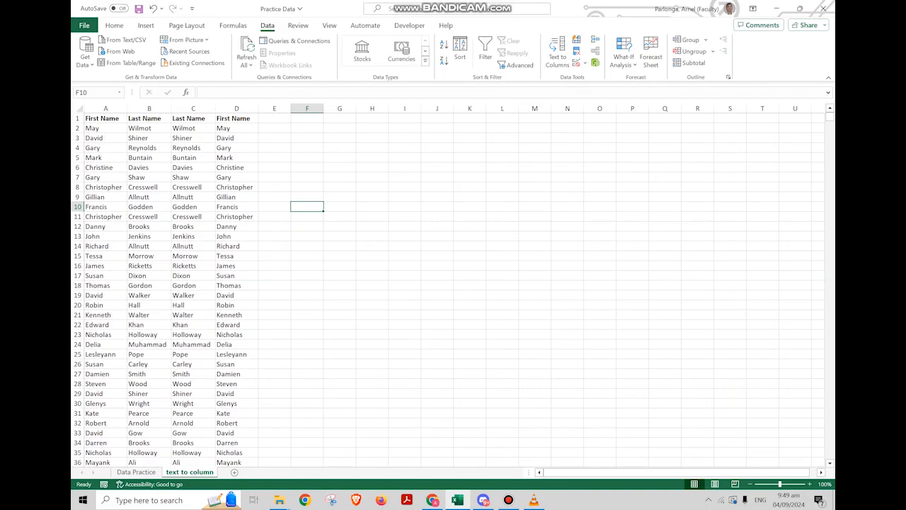
# In E2, join the last and first names with the formula =CONCATENATE(C2,", ",D2)
pyautogui.click(274, 128)
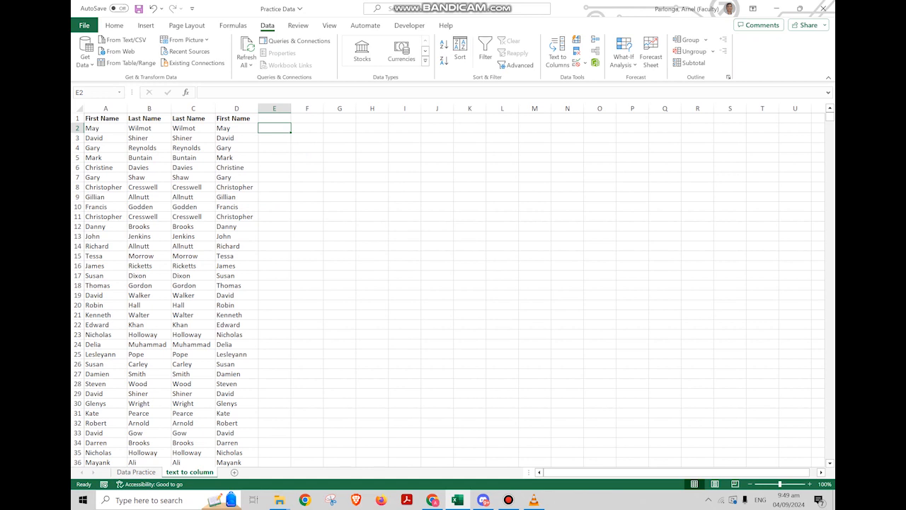
pyautogui.write('=conc')
pyautogui.press('Down')
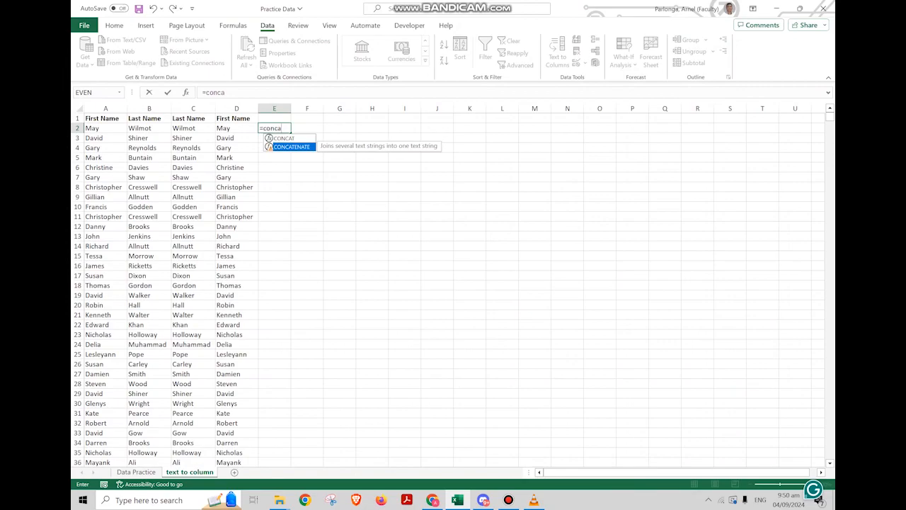
pyautogui.press('Tab')
pyautogui.press('Left')
pyautogui.press('Left')
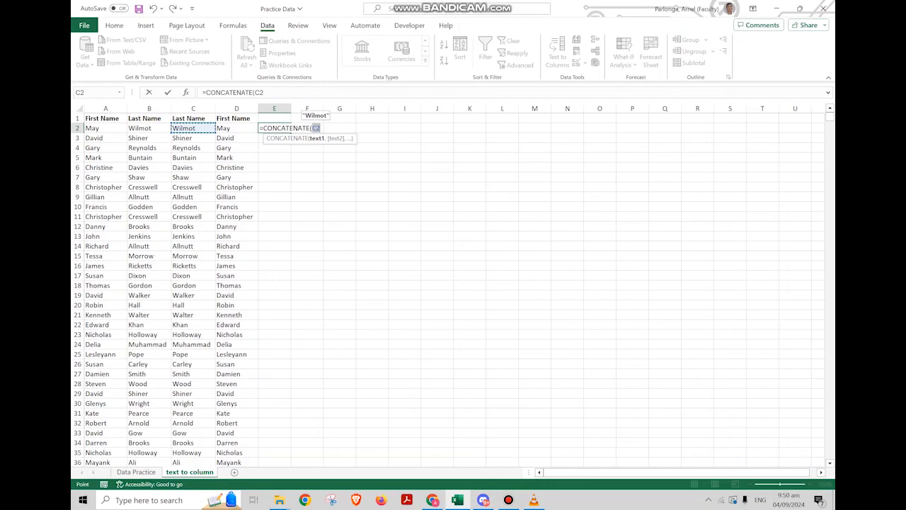
pyautogui.write(',"')
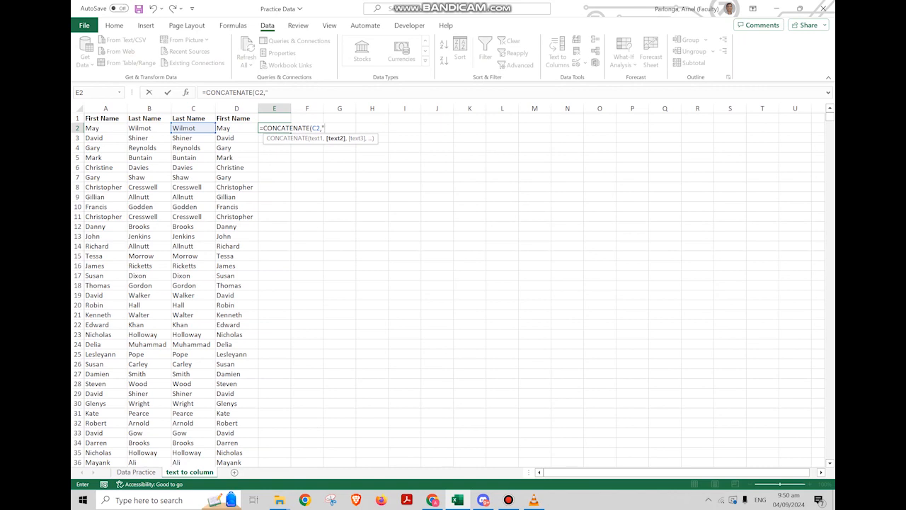
pyautogui.write(', ",')
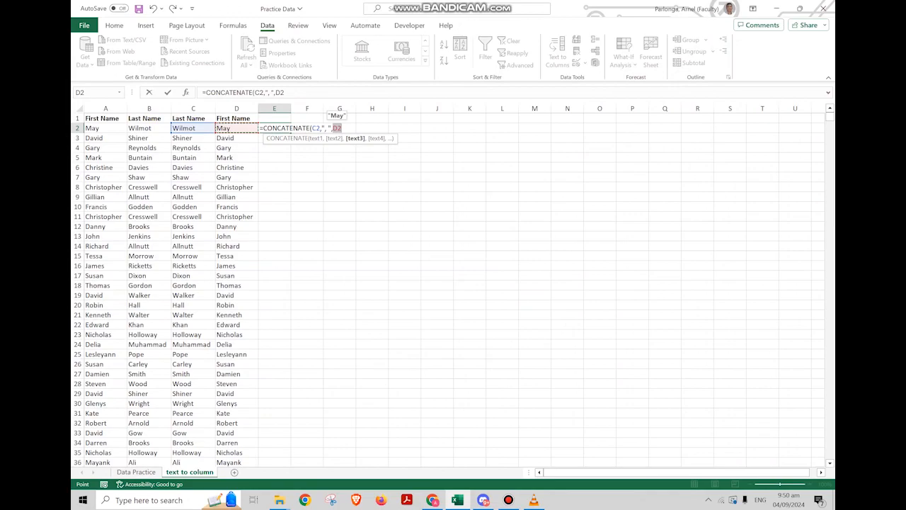
pyautogui.write('D2)')
pyautogui.press('Return')
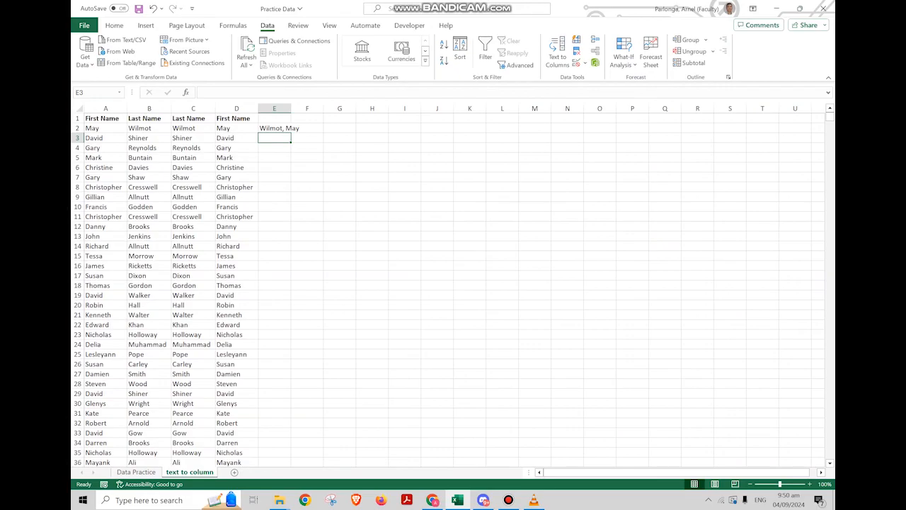
# Fill the CONCATENATE formula down column E and autofit the column's width
pyautogui.click(283, 128)
pyautogui.doubleClick(290, 132)
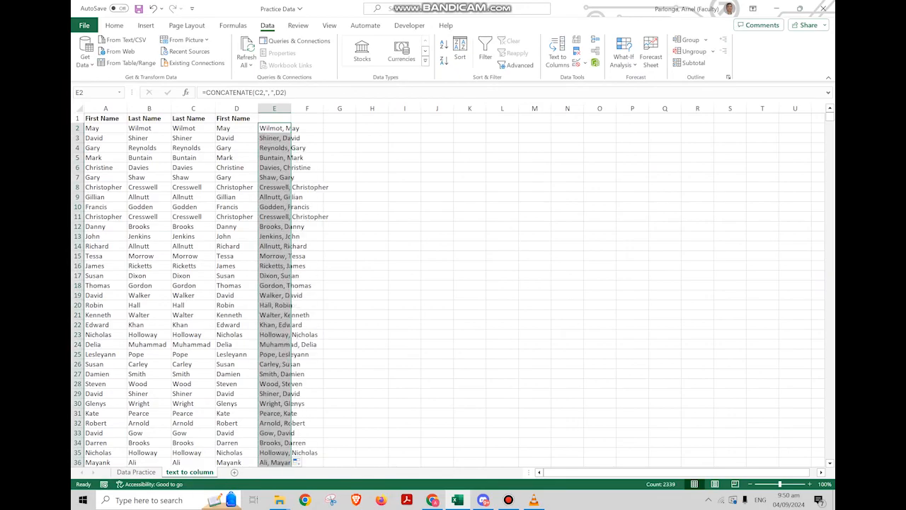
pyautogui.doubleClick(291, 109)
pyautogui.moveTo(380, 187); pyautogui.dragTo(380, 177)
# In F2, split the combined name with the formula =TEXTSPLIT(E2,", ")
pyautogui.click(348, 128)
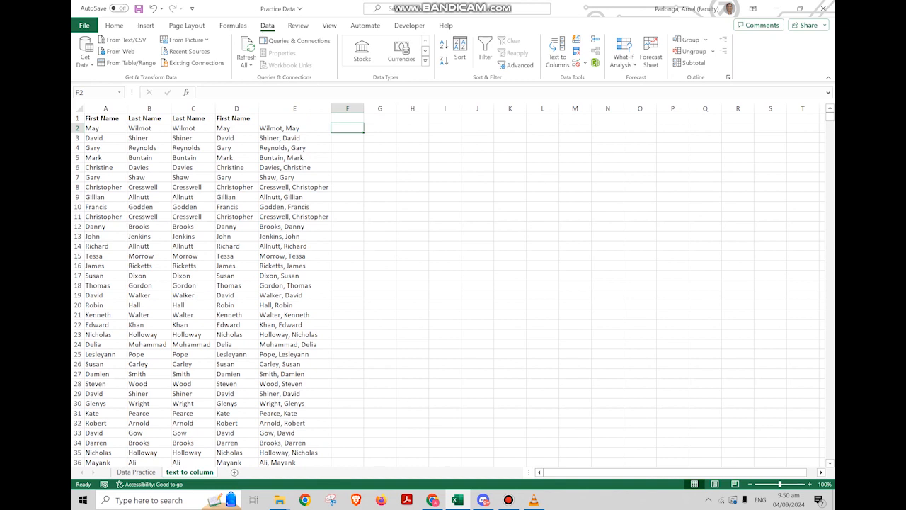
pyautogui.click(294, 128)
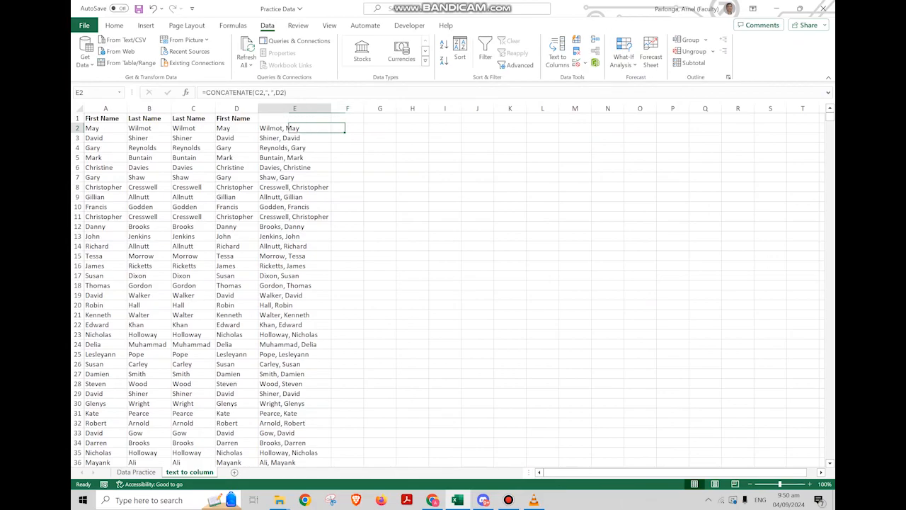
pyautogui.click(347, 128)
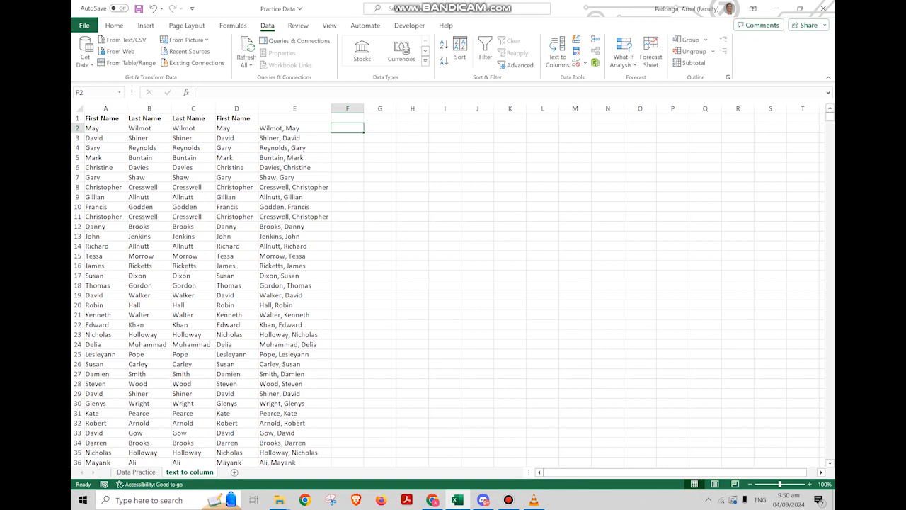
pyautogui.write('=')
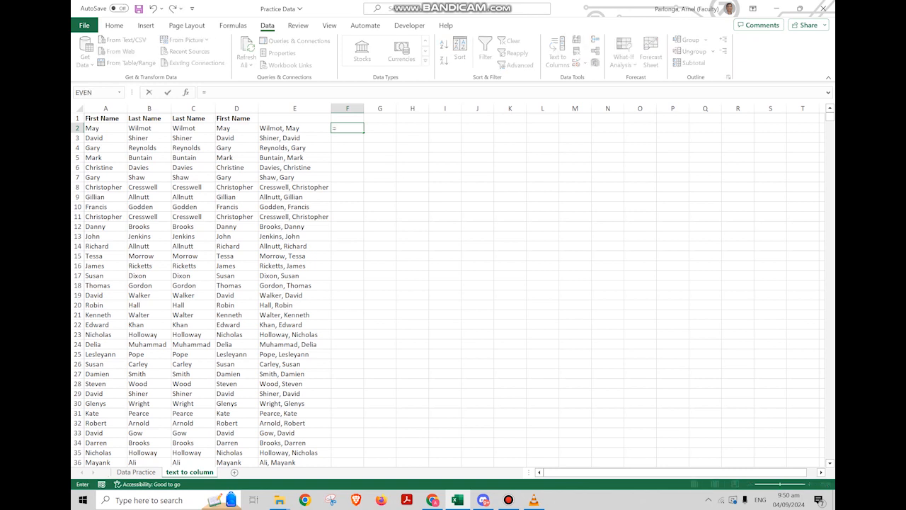
pyautogui.write('tex')
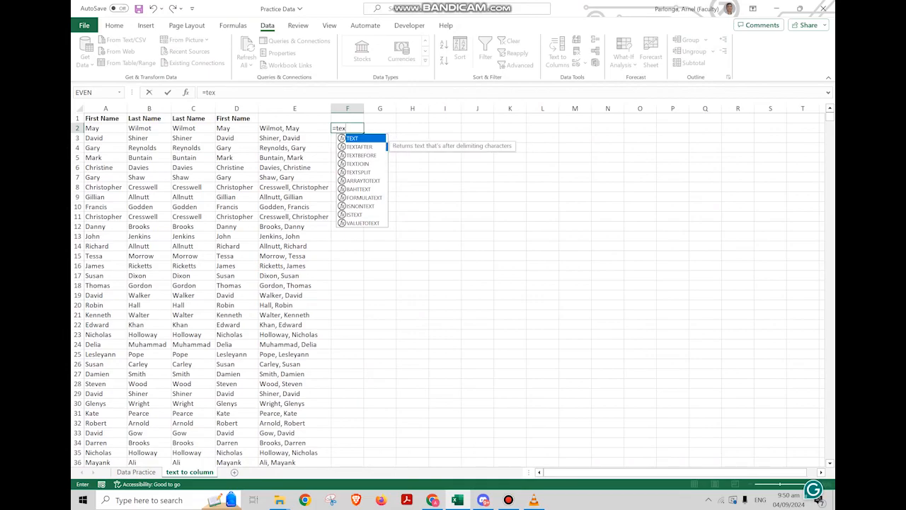
pyautogui.press('Down')
pyautogui.press('Down')
pyautogui.press('Down')
pyautogui.press('Down')
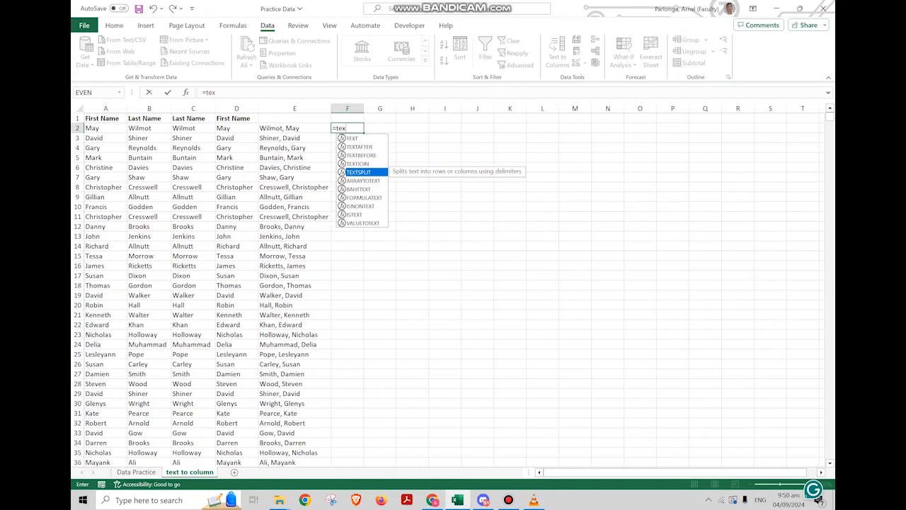
pyautogui.press('Tab')
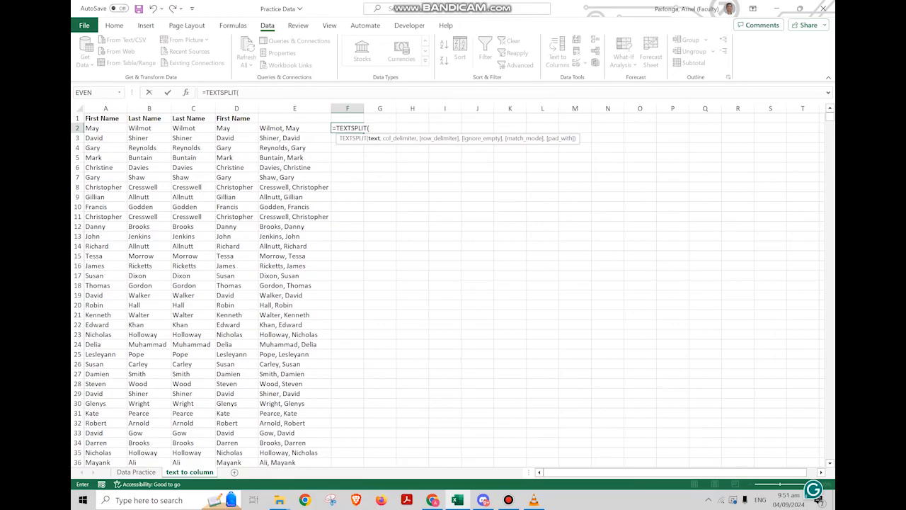
pyautogui.click(294, 128)
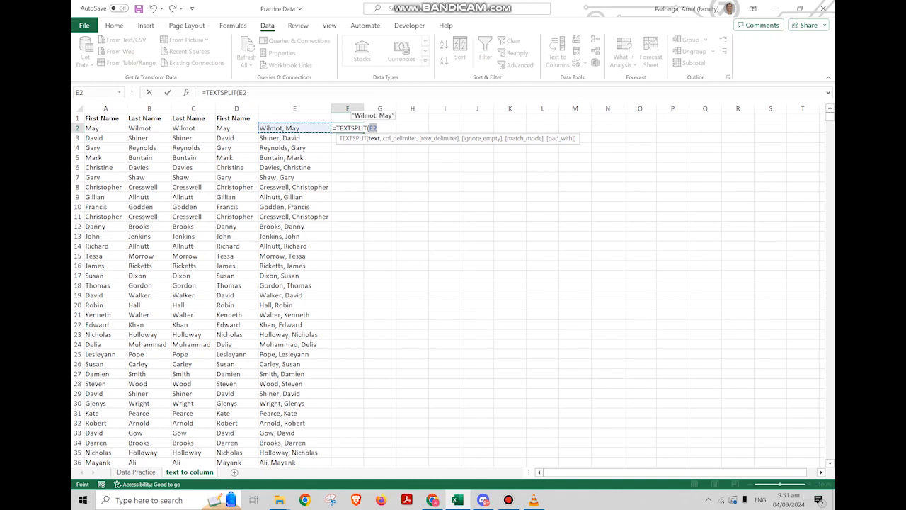
pyautogui.write(',')
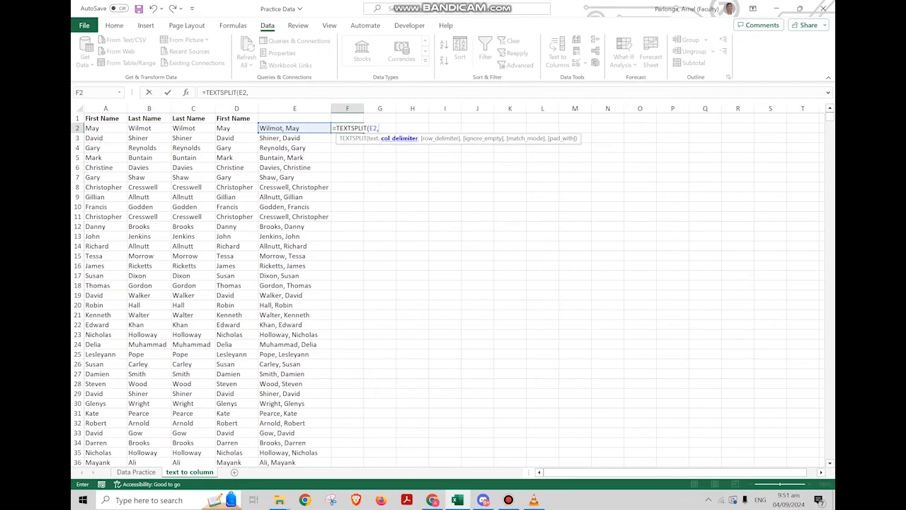
pyautogui.write('",')
pyautogui.write('")')
pyautogui.hotkey('ctrl', 'Return')
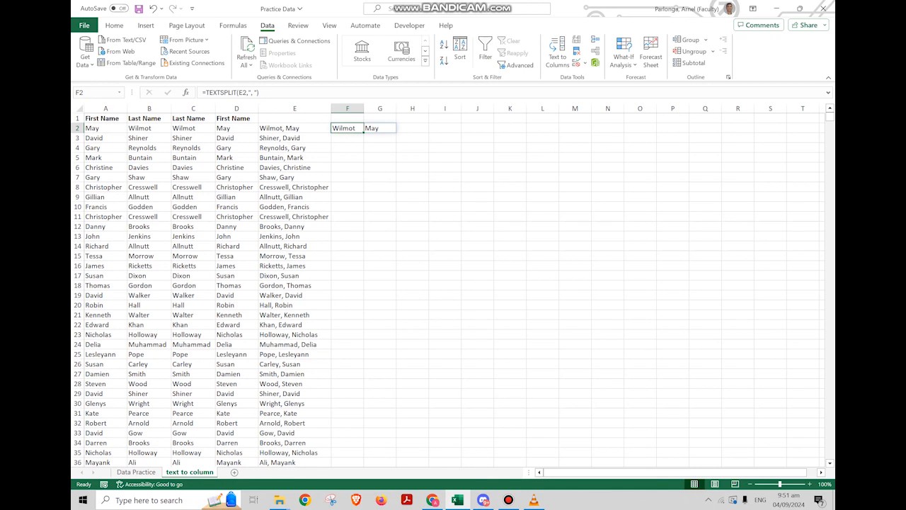
# Fill the TEXTSPLIT formula down column F to row 25
pyautogui.moveTo(363, 133); pyautogui.dragTo(365, 359)
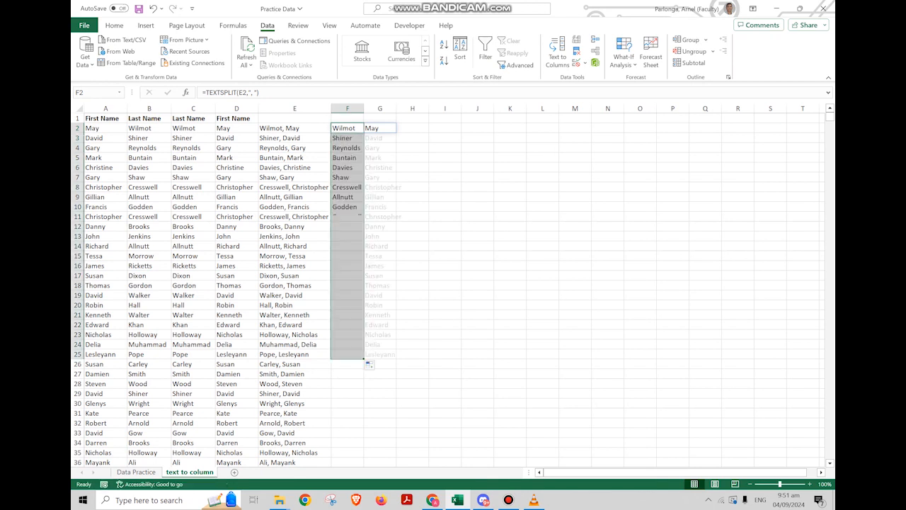
pyautogui.click(347, 128)
pyautogui.click(347, 345)
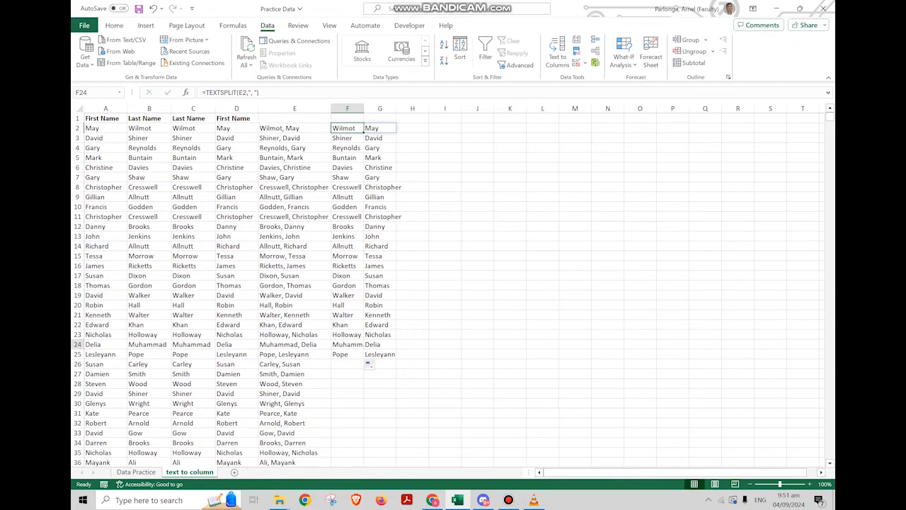
pyautogui.click(347, 354)
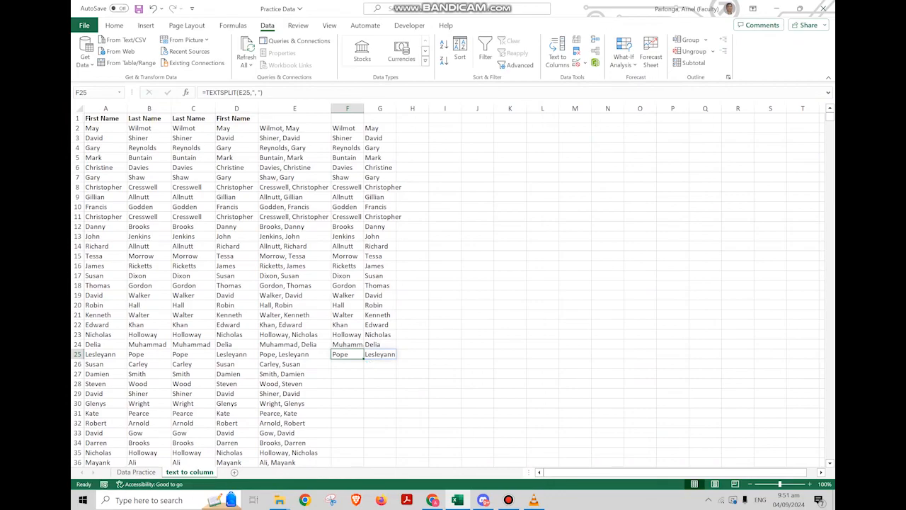
# Copy the TEXTSPLIT formula from F25 and paste it into the rest of column F down to row 2340
pyautogui.scroll(-3, 364, 359)
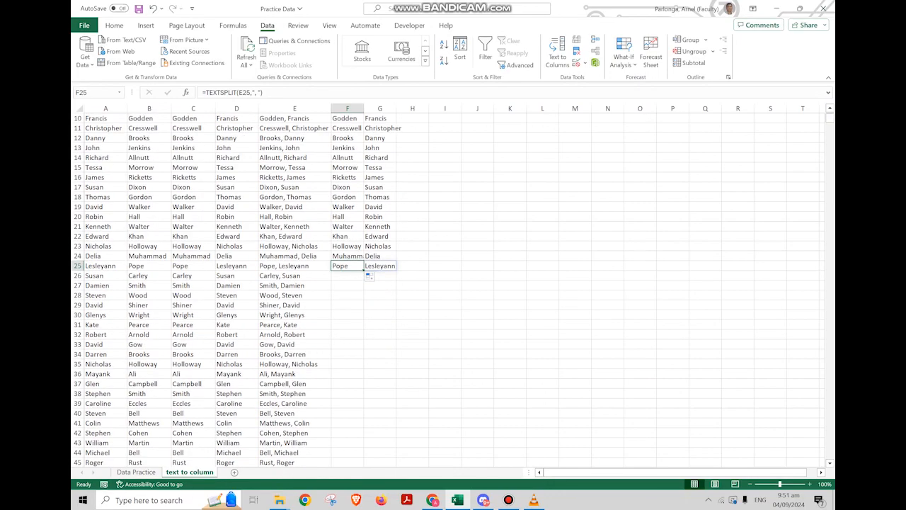
pyautogui.hotkey('ctrl', 'c')
pyautogui.press('Left')
pyautogui.hotkey('ctrl', 'Down')
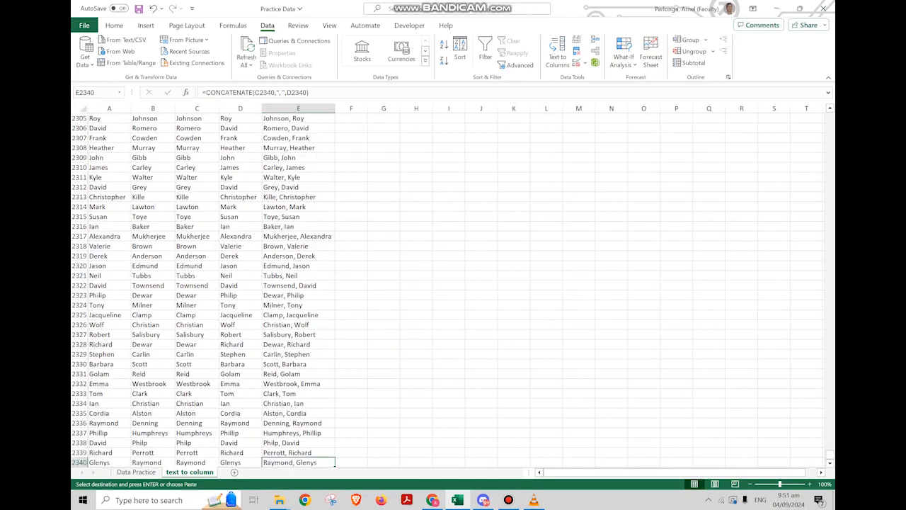
pyautogui.press('Right')
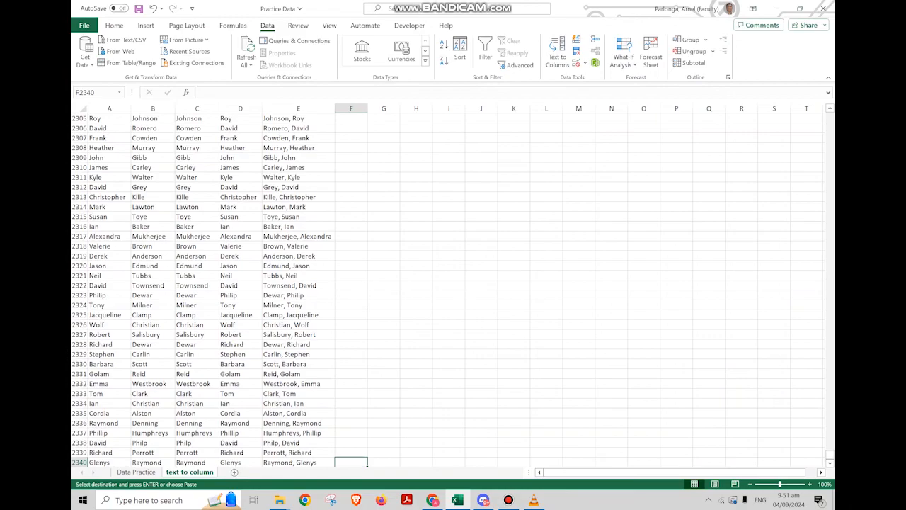
pyautogui.hotkey('ctrl', 'shift', 'Up')
pyautogui.hotkey('shift', 'Down')
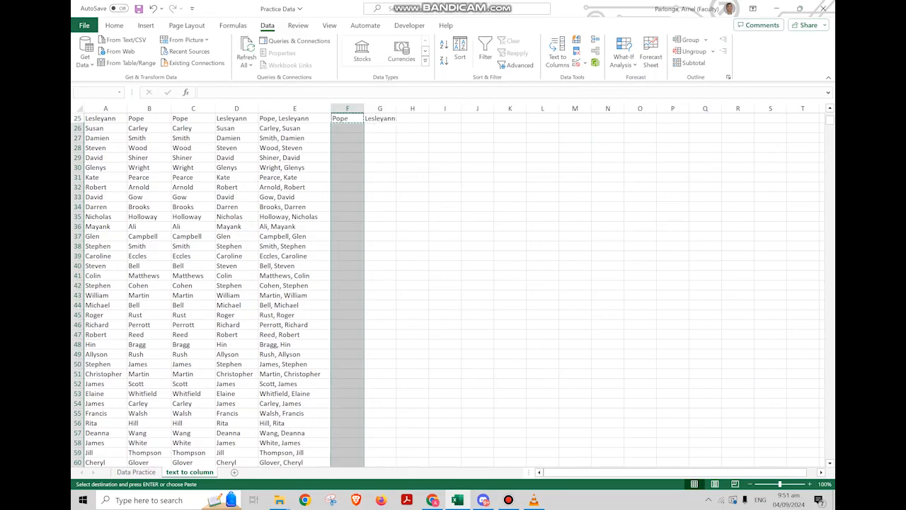
pyautogui.hotkey('ctrl', 'v')
pyautogui.press('Up')
pyautogui.press('Up')
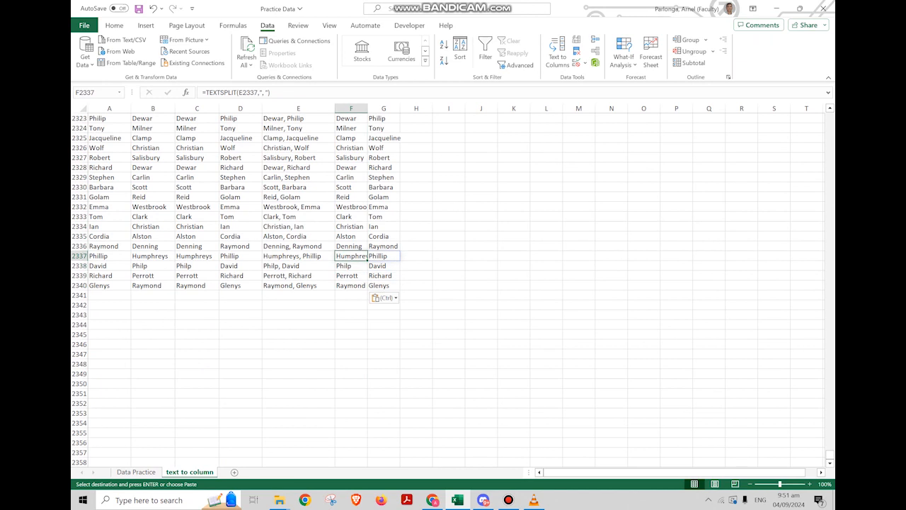
pyautogui.hotkey('ctrl', 'Up')
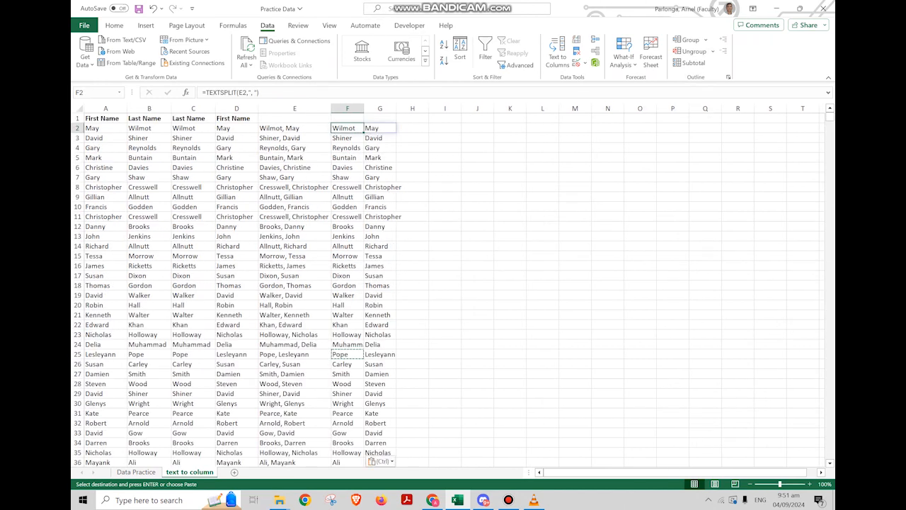
# Widen columns F and G to fit the split names
pyautogui.click(380, 167)
pyautogui.moveTo(347, 108); pyautogui.dragTo(407, 108)
pyautogui.click(396, 236)
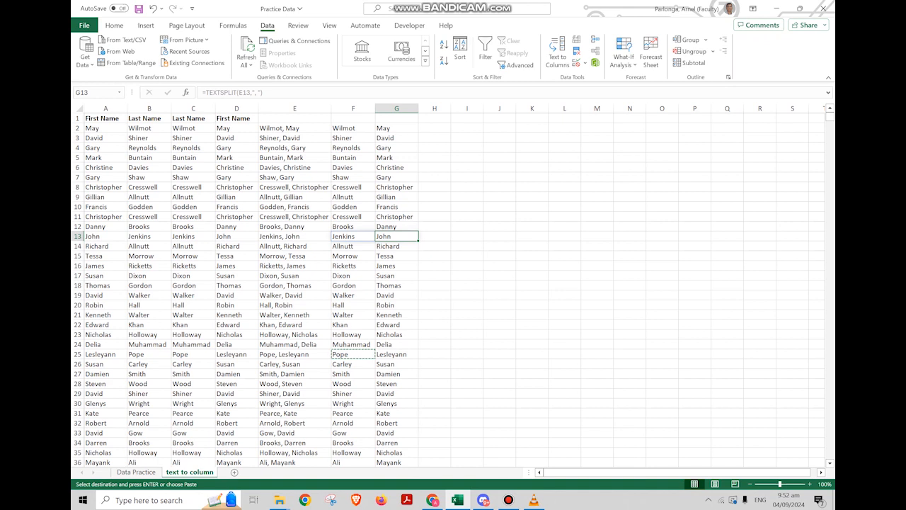